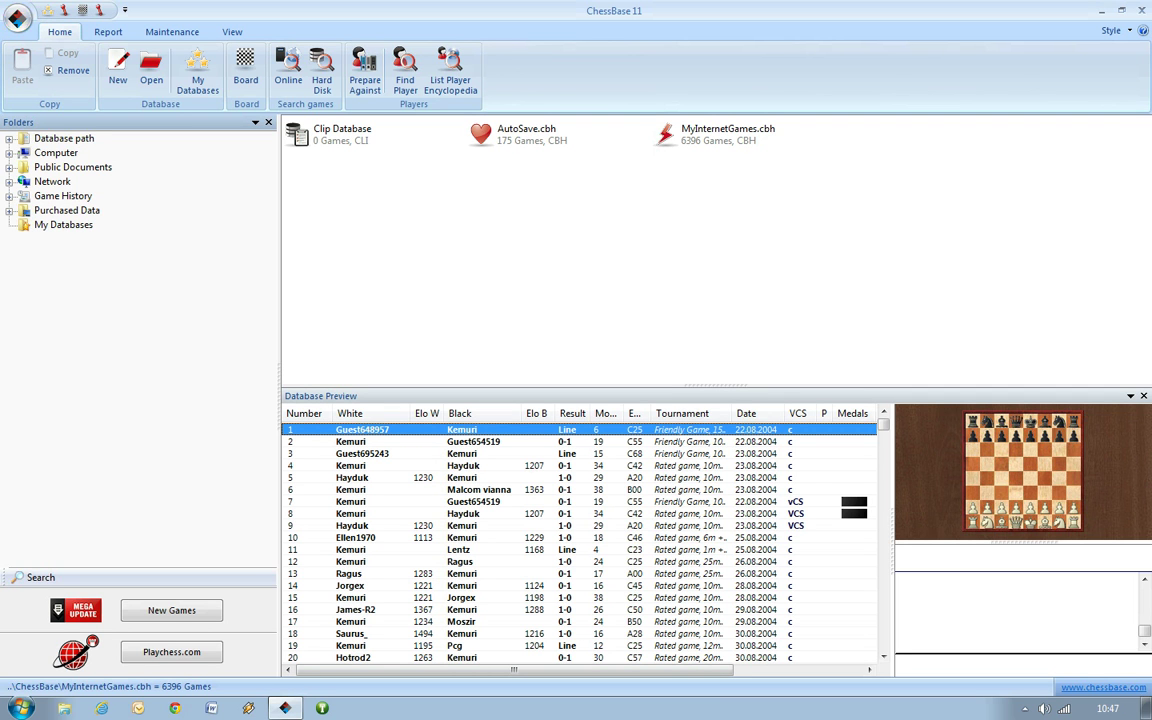
pyautogui.click(18, 18)
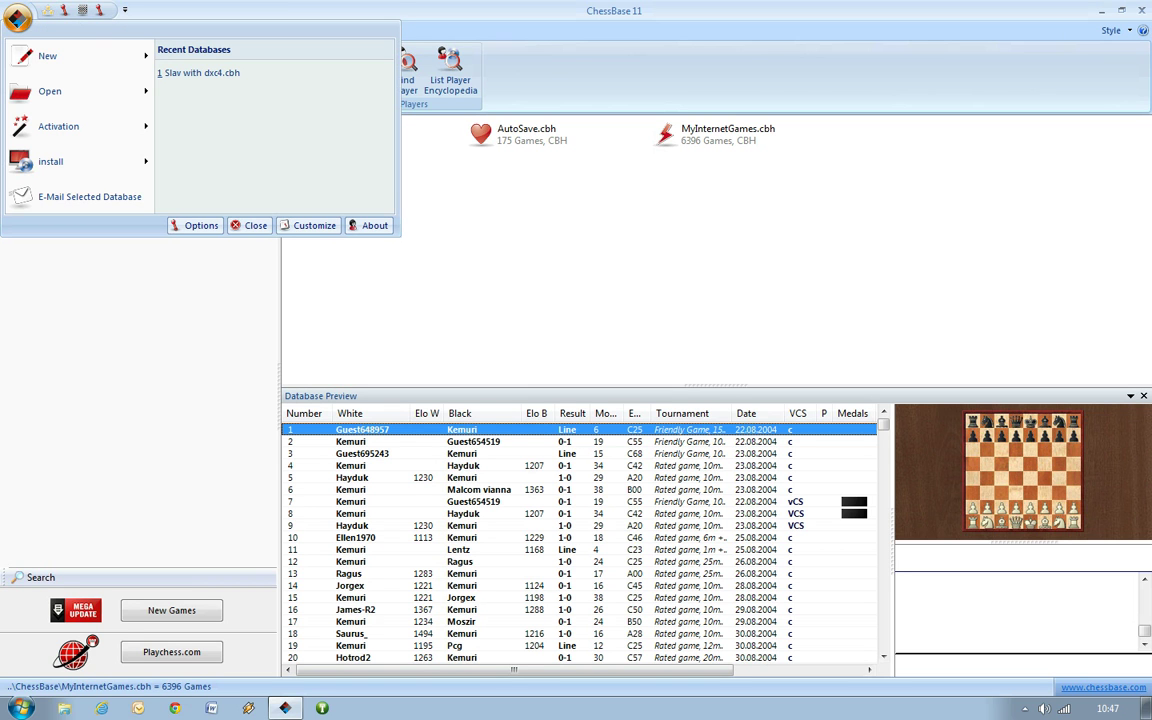
pyautogui.moveTo(50, 91)
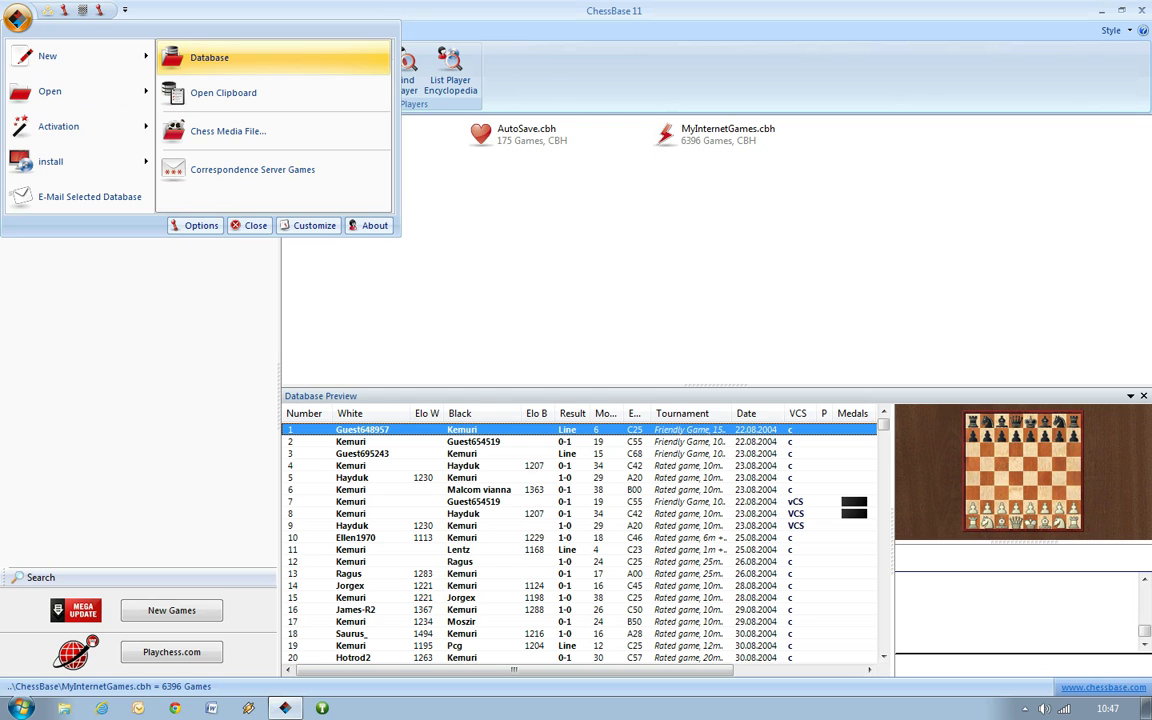
pyautogui.click(223, 92)
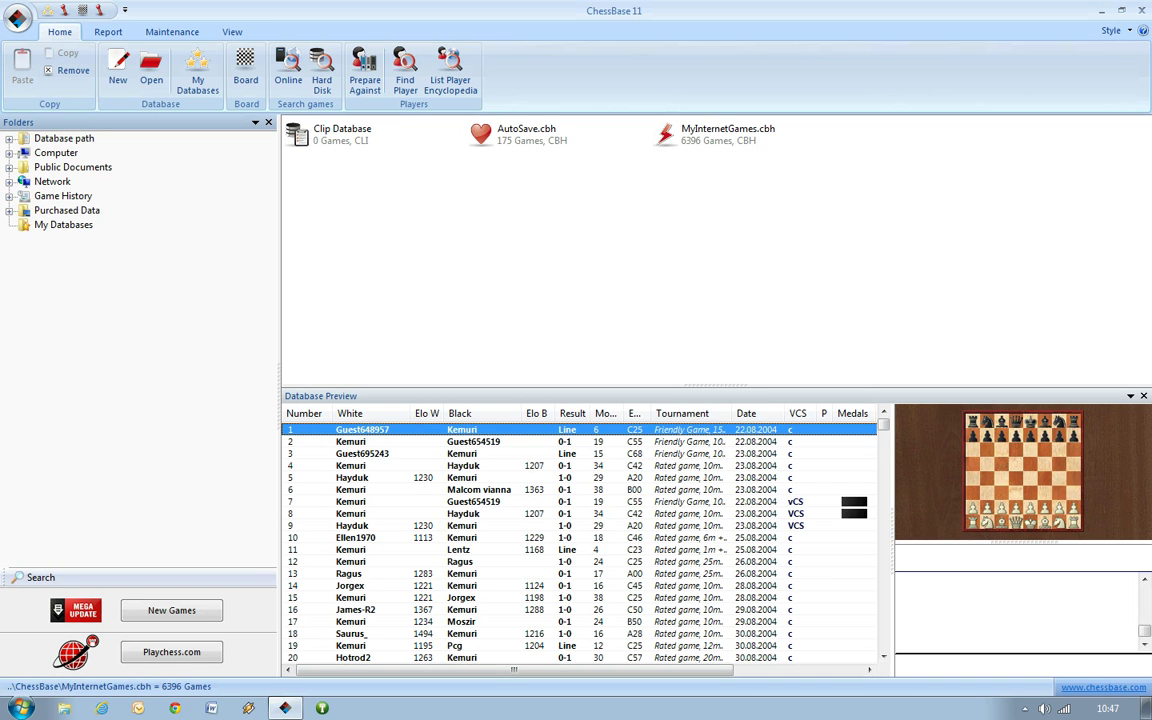
pyautogui.hotkey('ctrl', 'o')
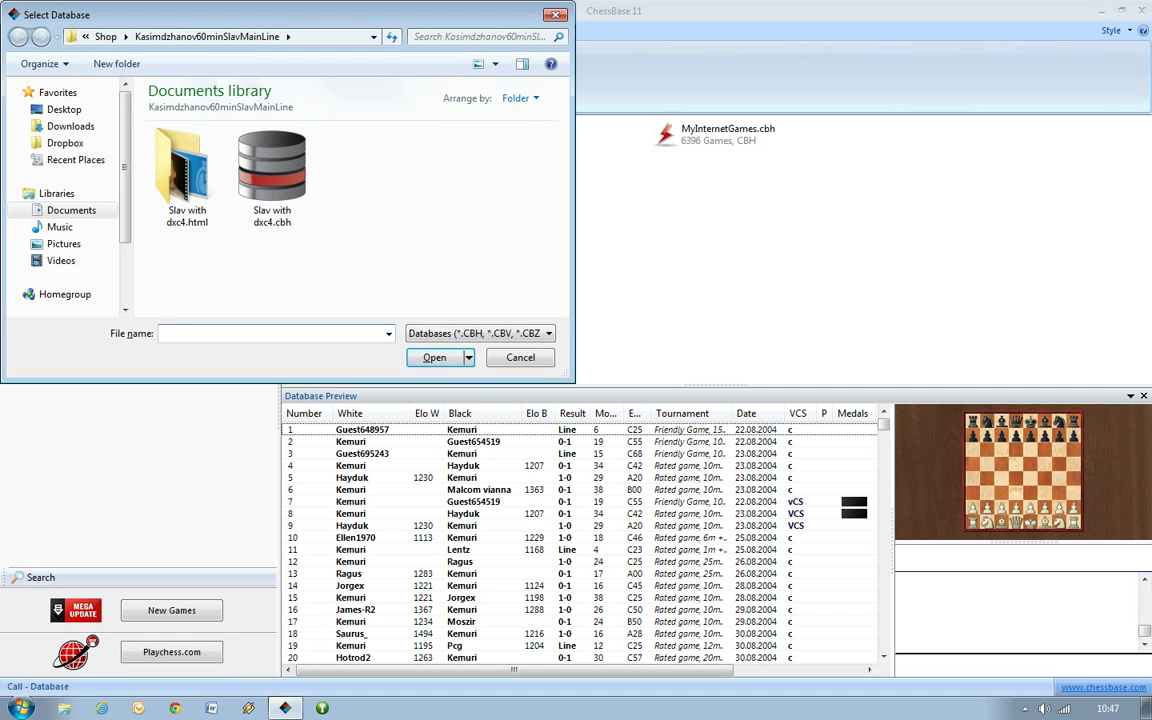
pyautogui.press('Escape')
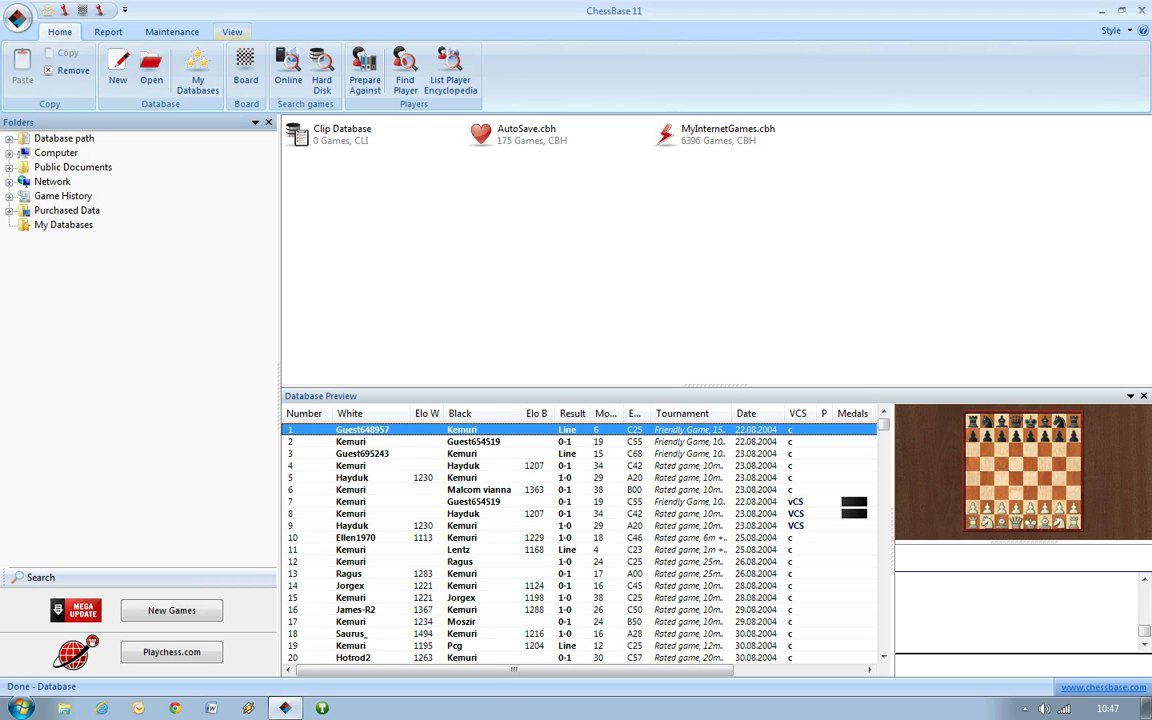
# Start opening a database and browse up to My Documents and back into the ChessBase folder
pyautogui.click(151, 70)
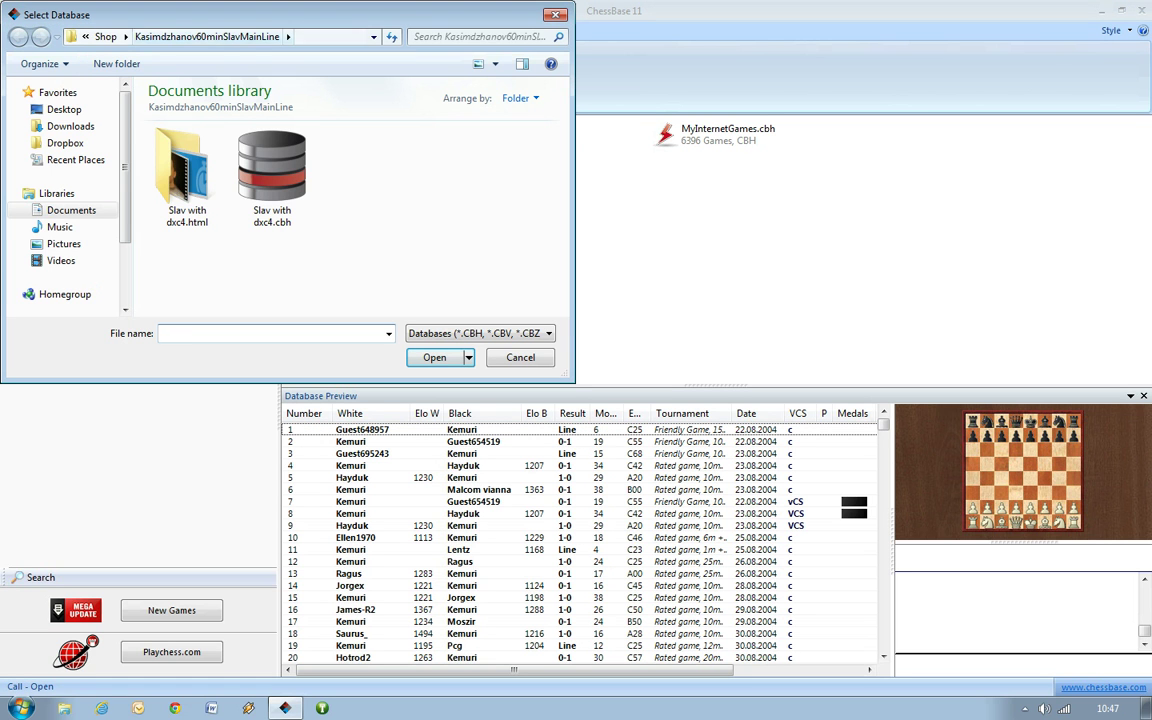
pyautogui.click(105, 36)
pyautogui.click(200, 36)
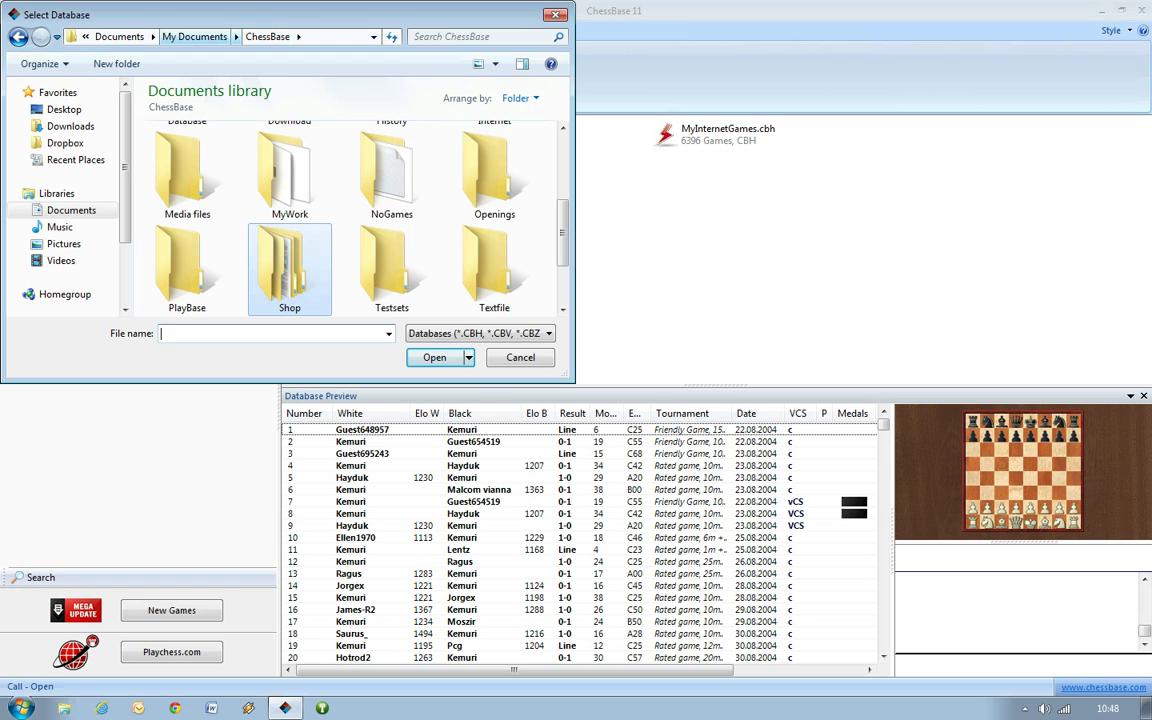
pyautogui.scroll(3, 350, 215)
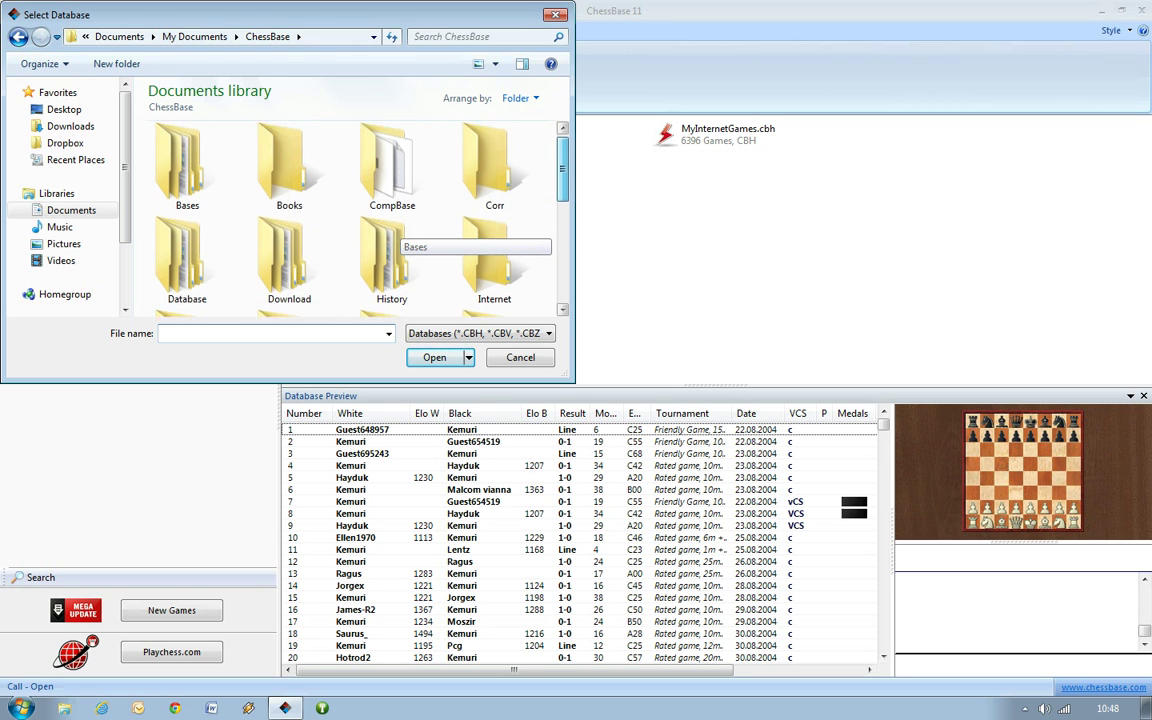
pyautogui.scroll(-1, 350, 215)
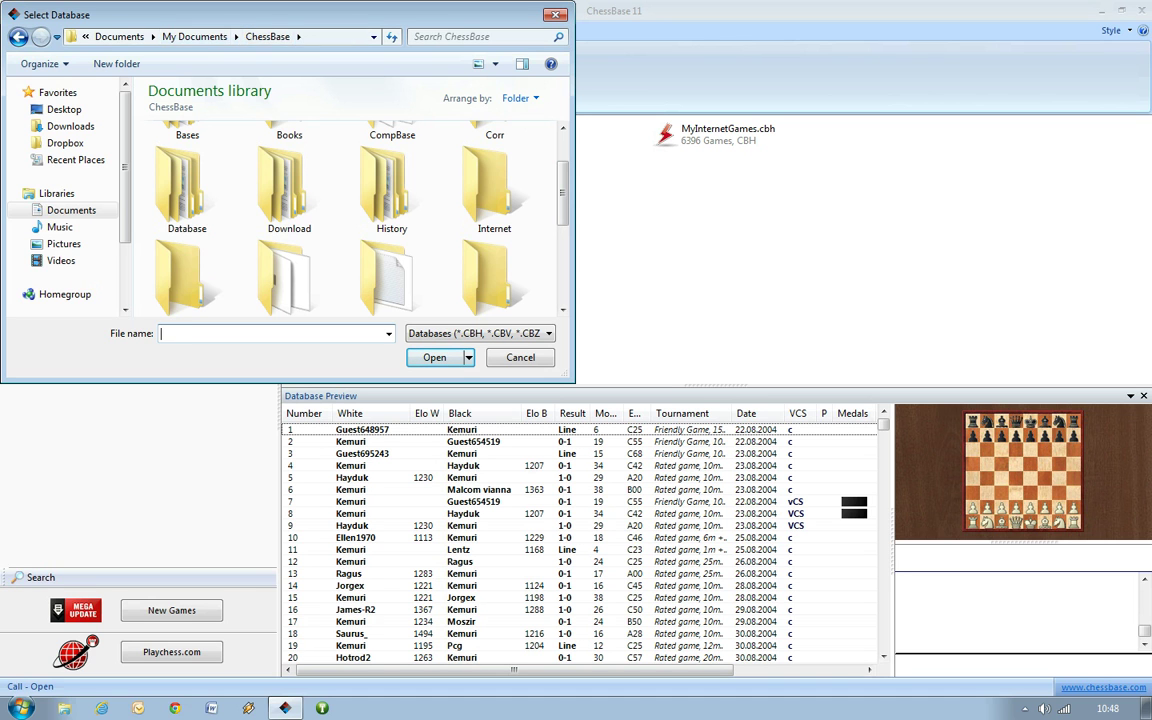
pyautogui.click(194, 36)
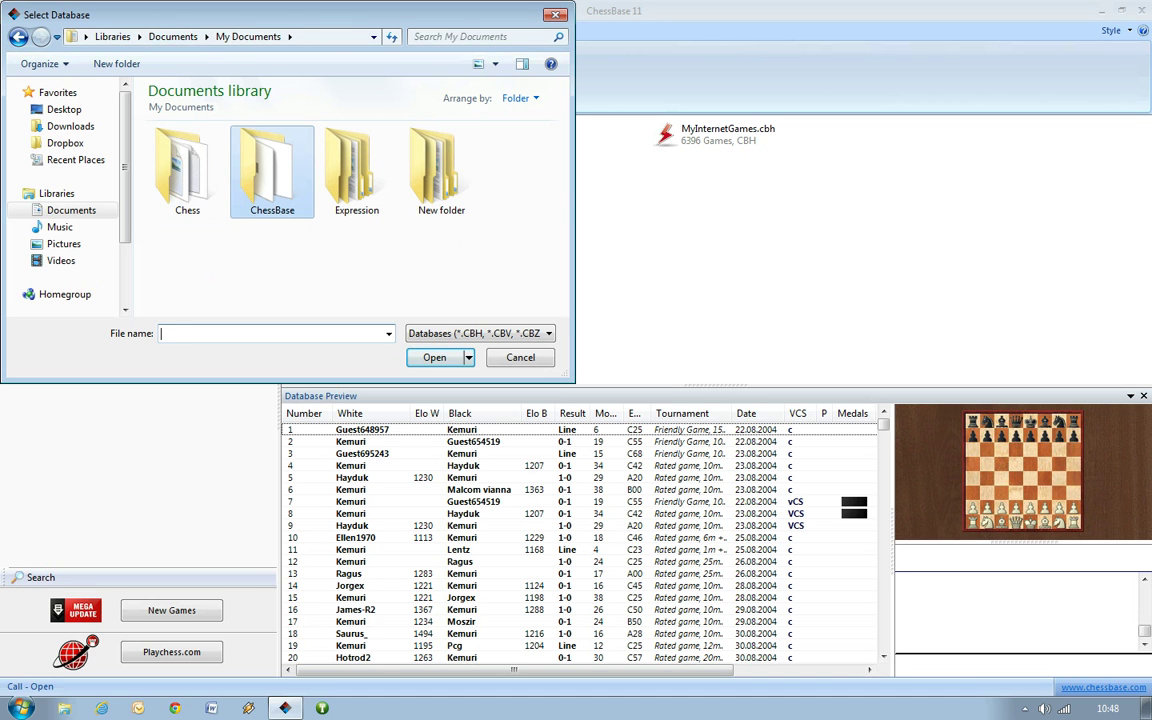
pyautogui.doubleClick(272, 170)
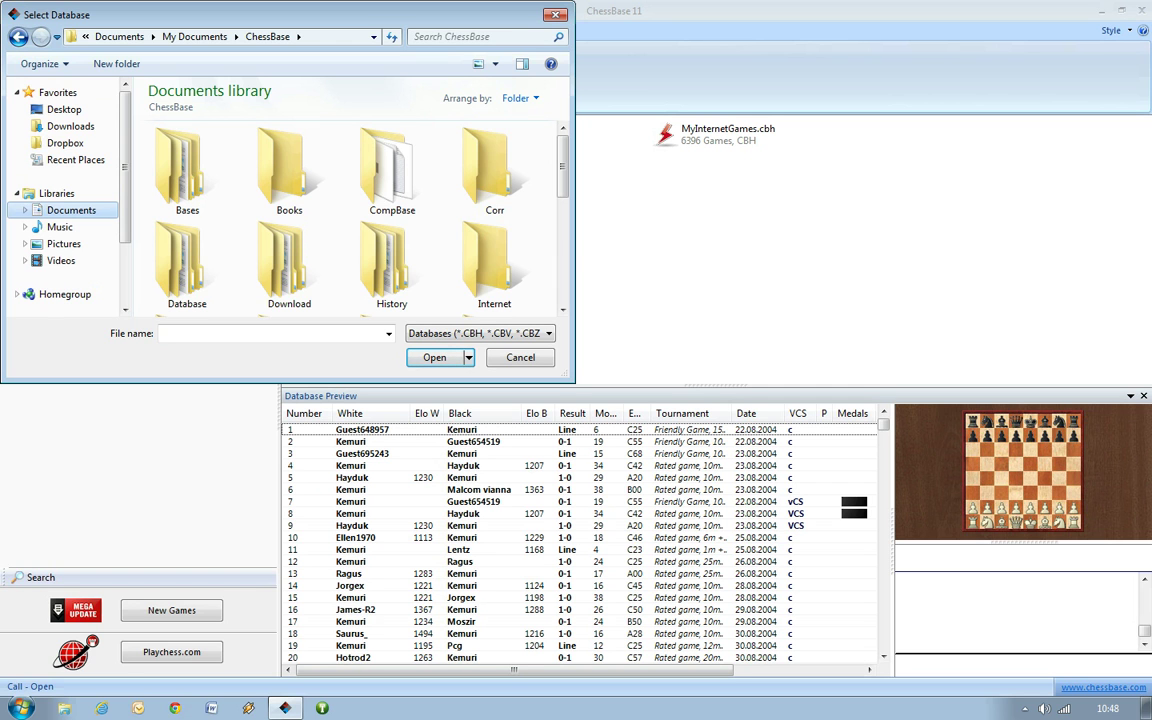
# Browse from the Documents library through ChessBase and Shop into the Kasimdzhanov60minSlavMainLine folder
pyautogui.click(71, 210)
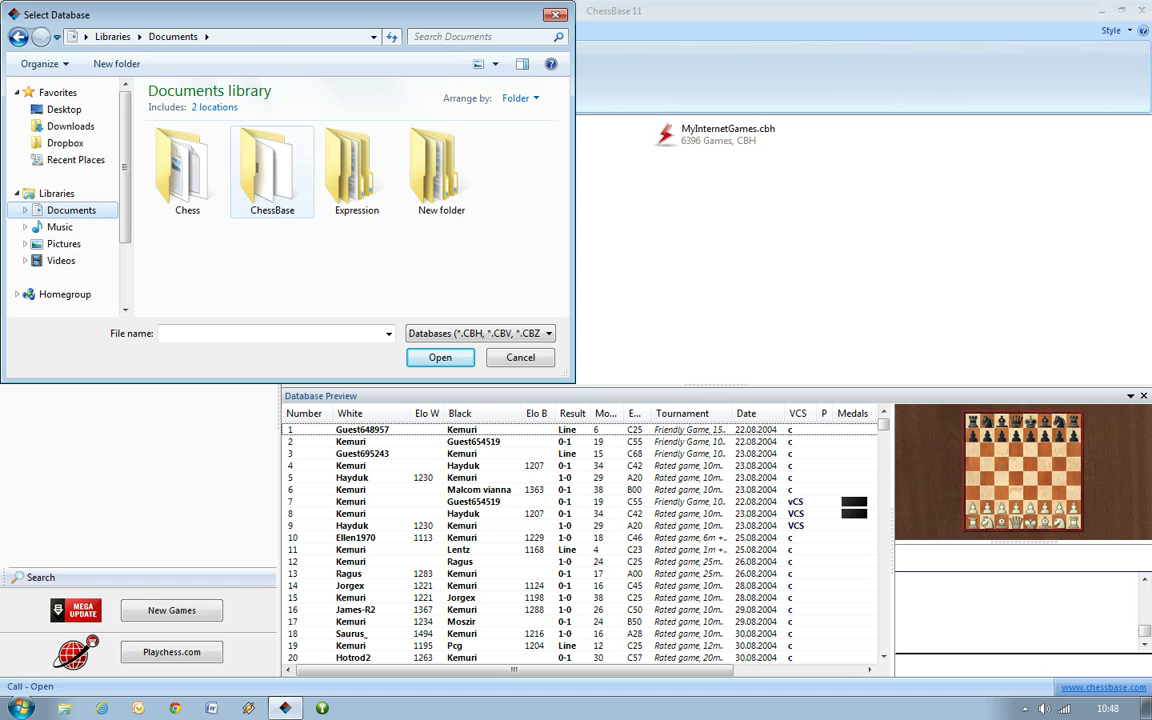
pyautogui.doubleClick(272, 168)
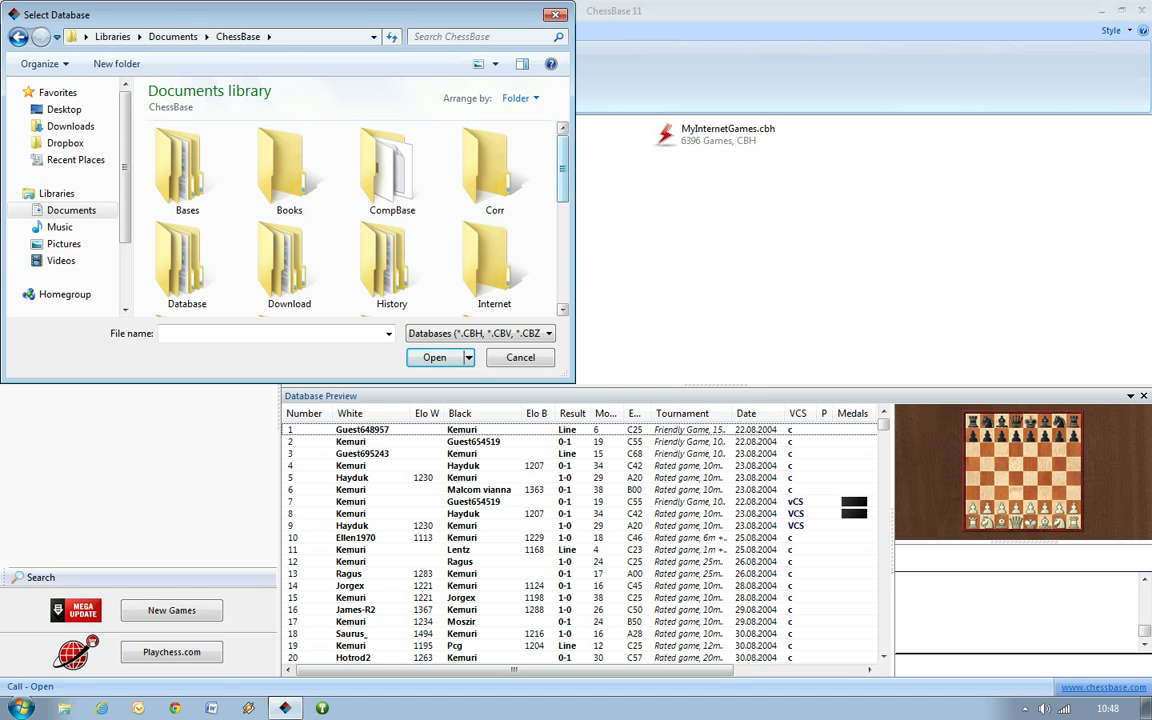
pyautogui.scroll(-5, 395, 178)
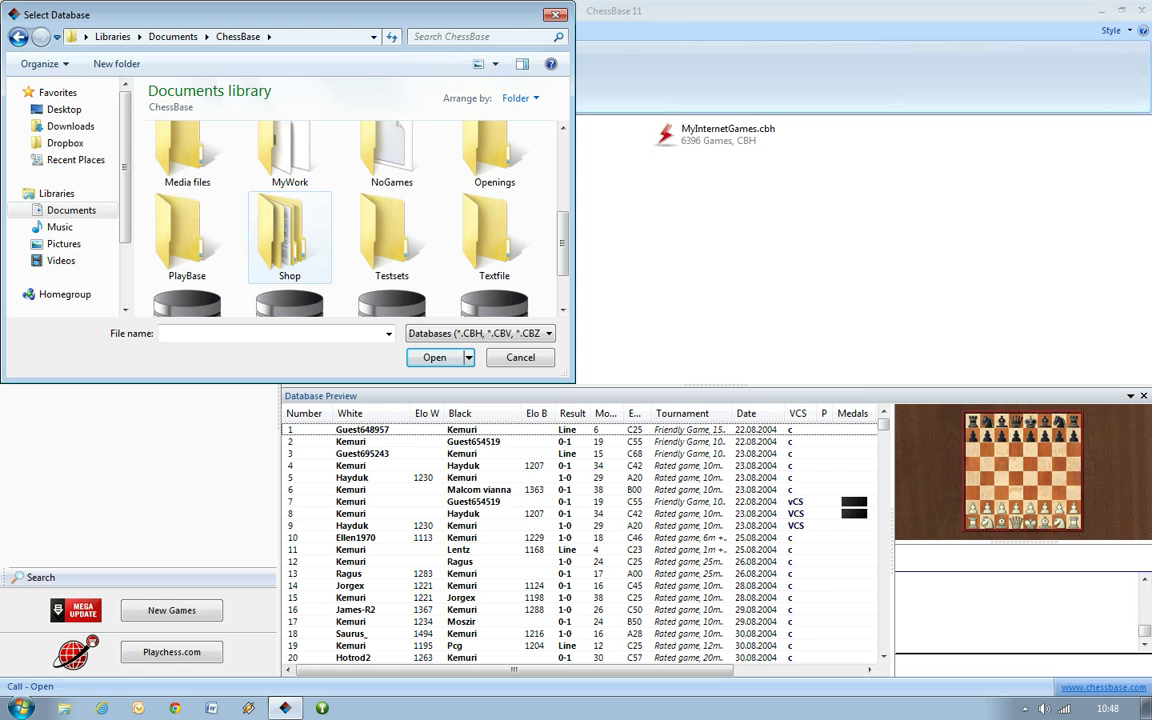
pyautogui.click(289, 237)
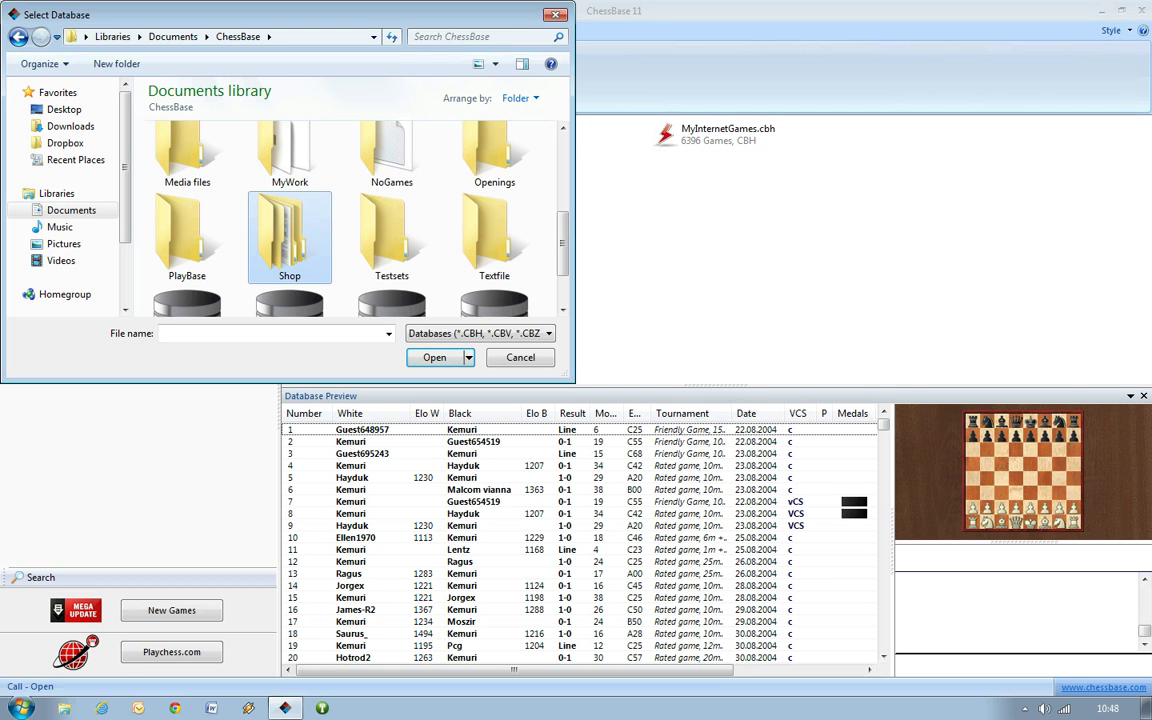
pyautogui.press('Return')
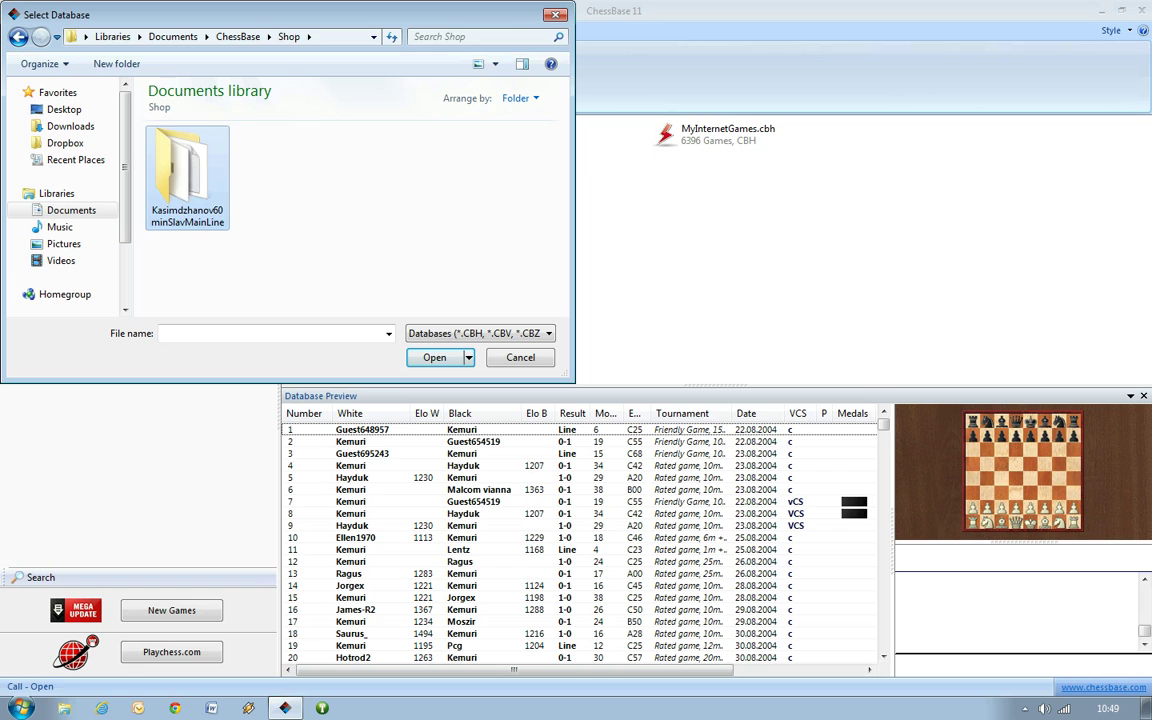
pyautogui.doubleClick(187, 175)
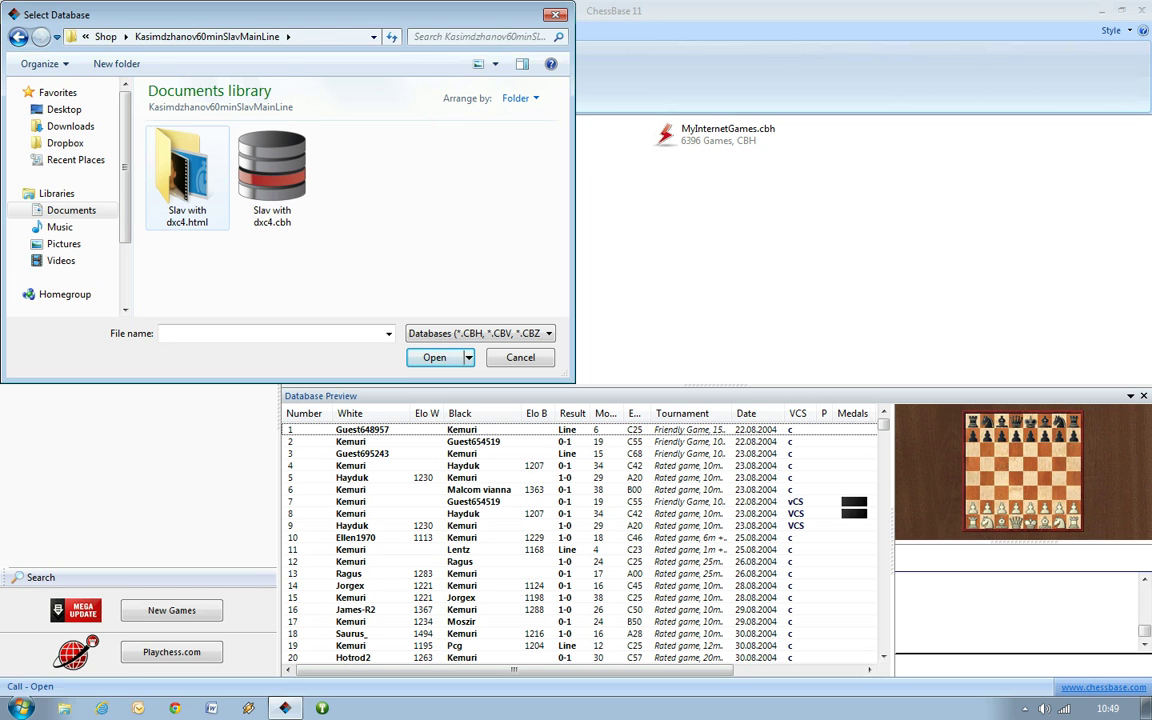
# Try the List and Large Icons views for the folder contents, settling on the Details view
pyautogui.click(494, 63)
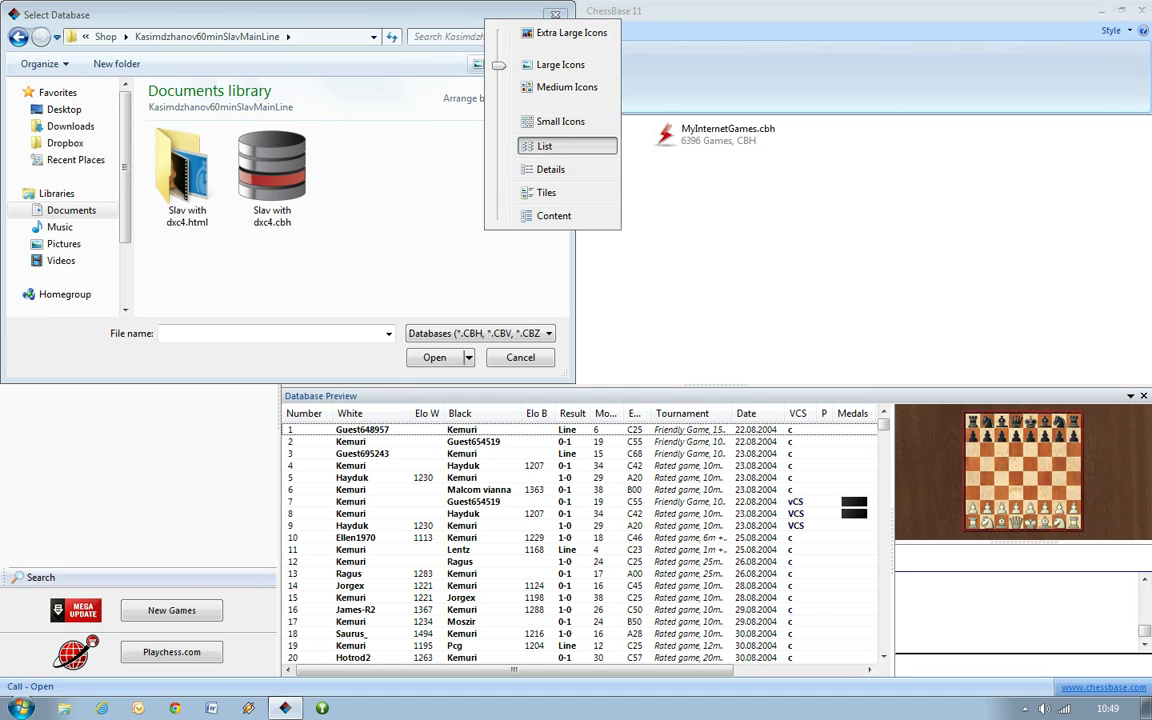
pyautogui.click(543, 145)
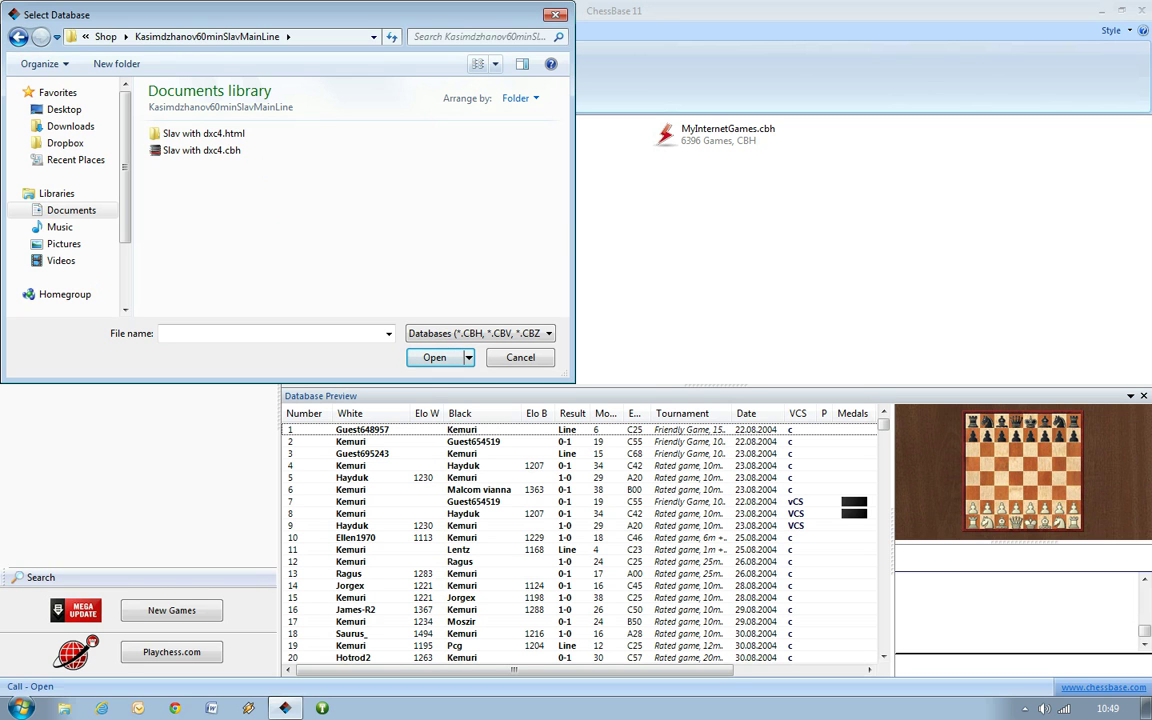
pyautogui.click(495, 63)
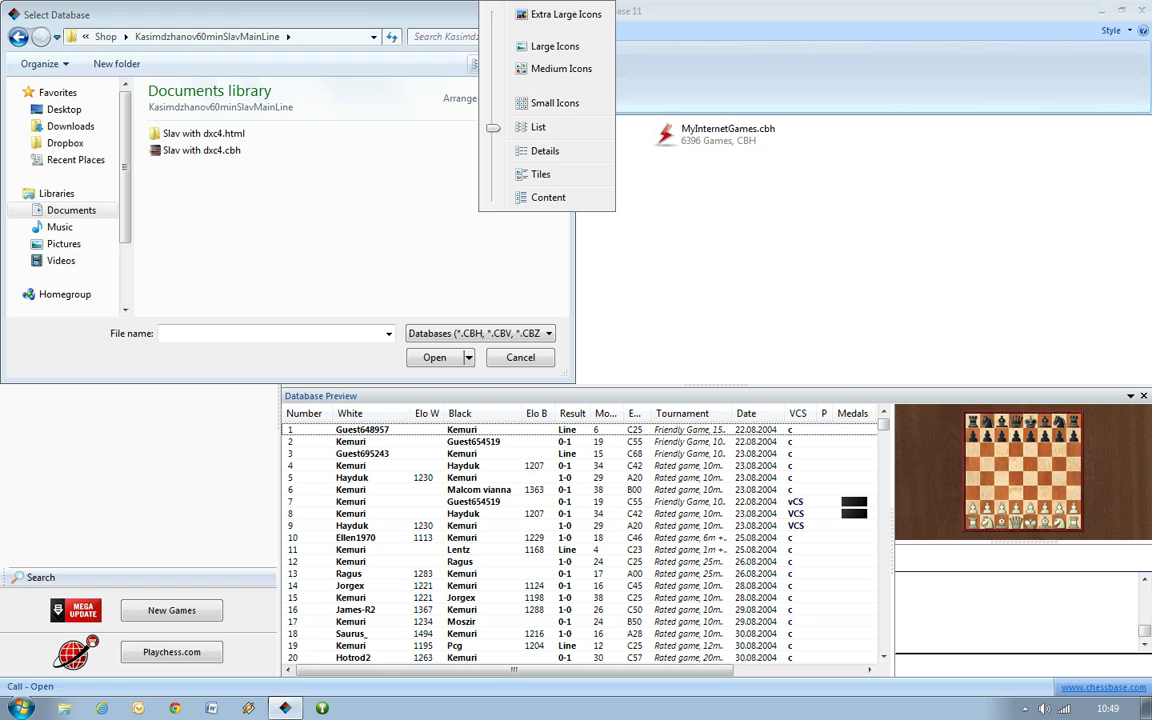
pyautogui.click(554, 46)
pyautogui.click(494, 63)
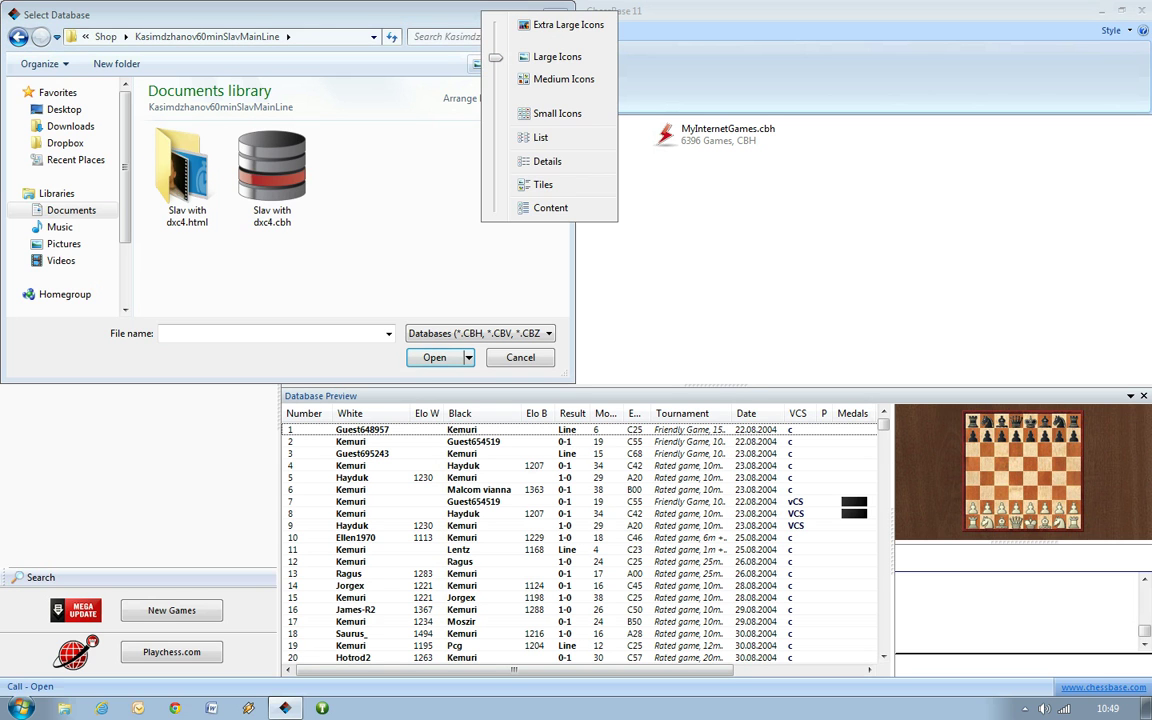
pyautogui.click(510, 145)
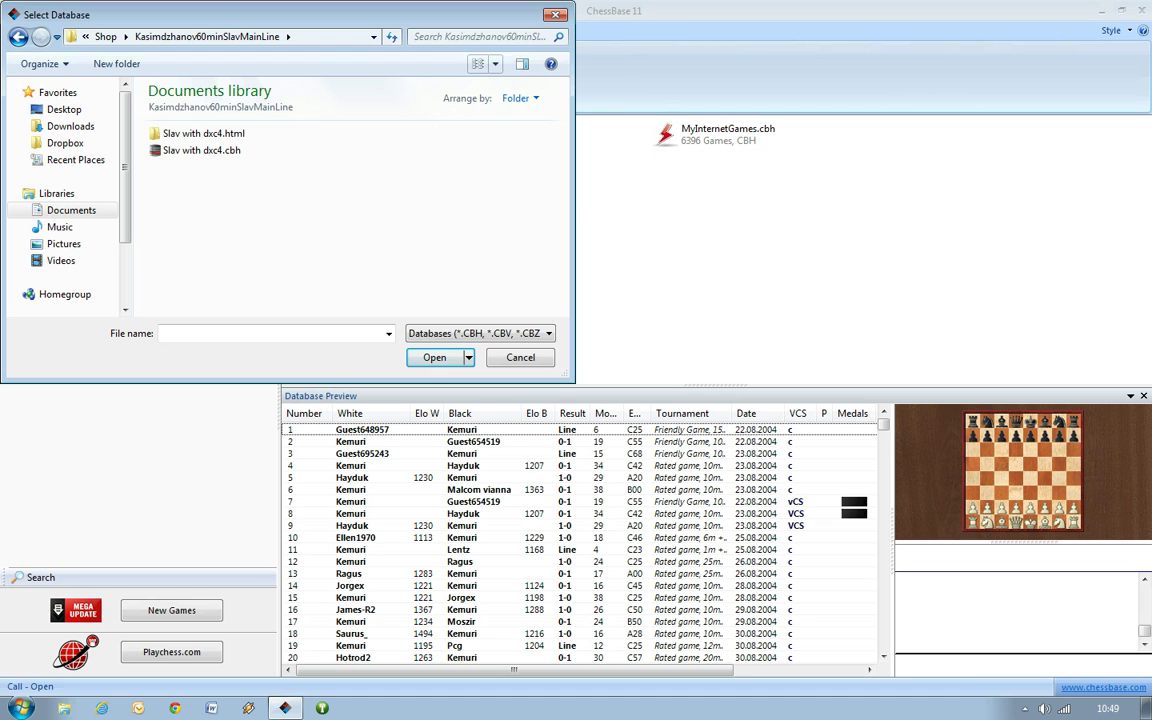
pyautogui.click(494, 63)
pyautogui.click(510, 136)
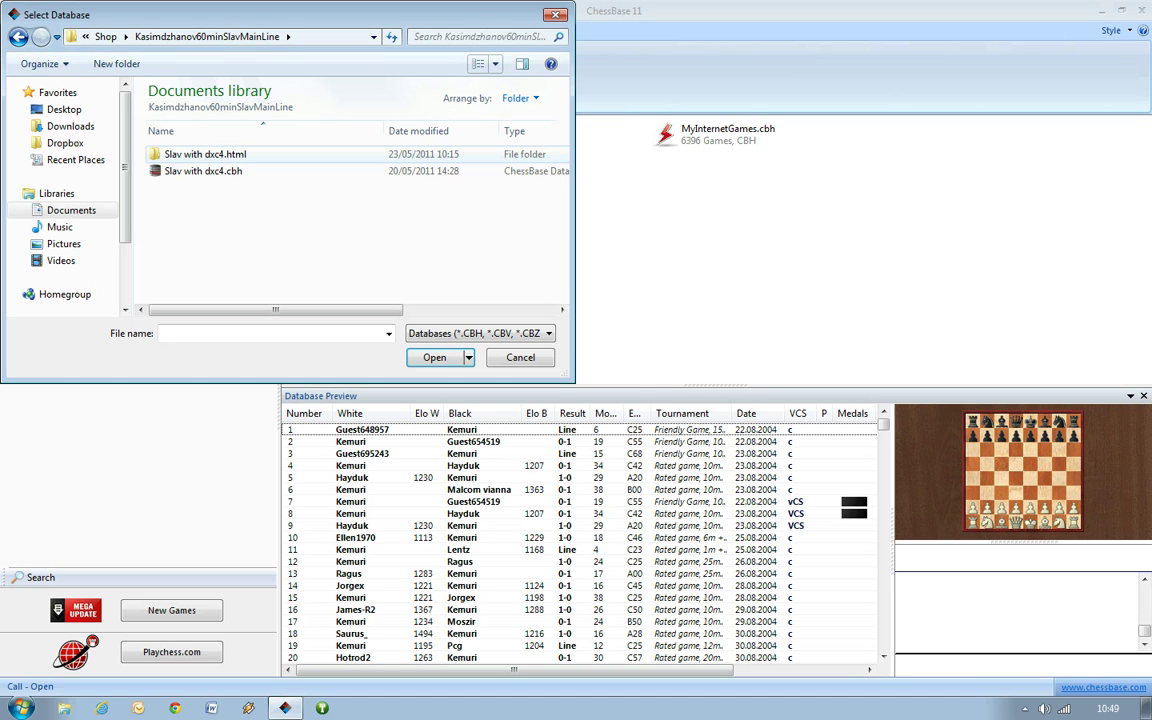
# Open the database Slav with dxc4.cbh rather than the Slav with dxc4.html folder
pyautogui.click(203, 171)
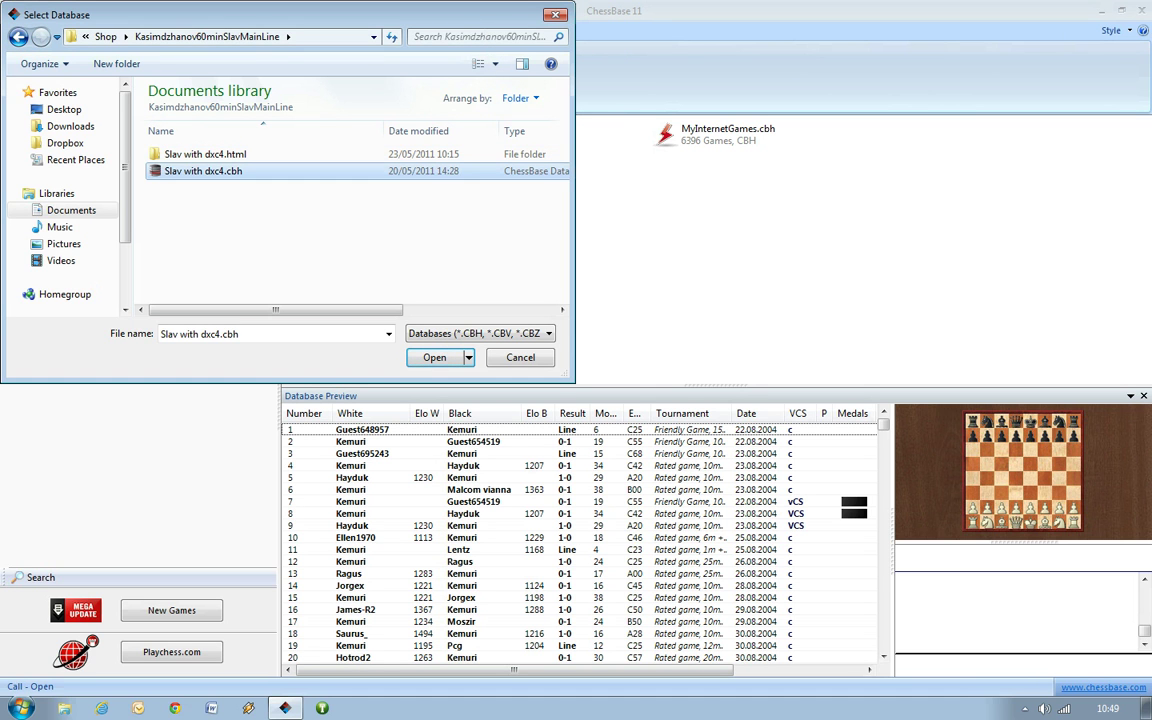
pyautogui.click(205, 154)
pyautogui.click(203, 171)
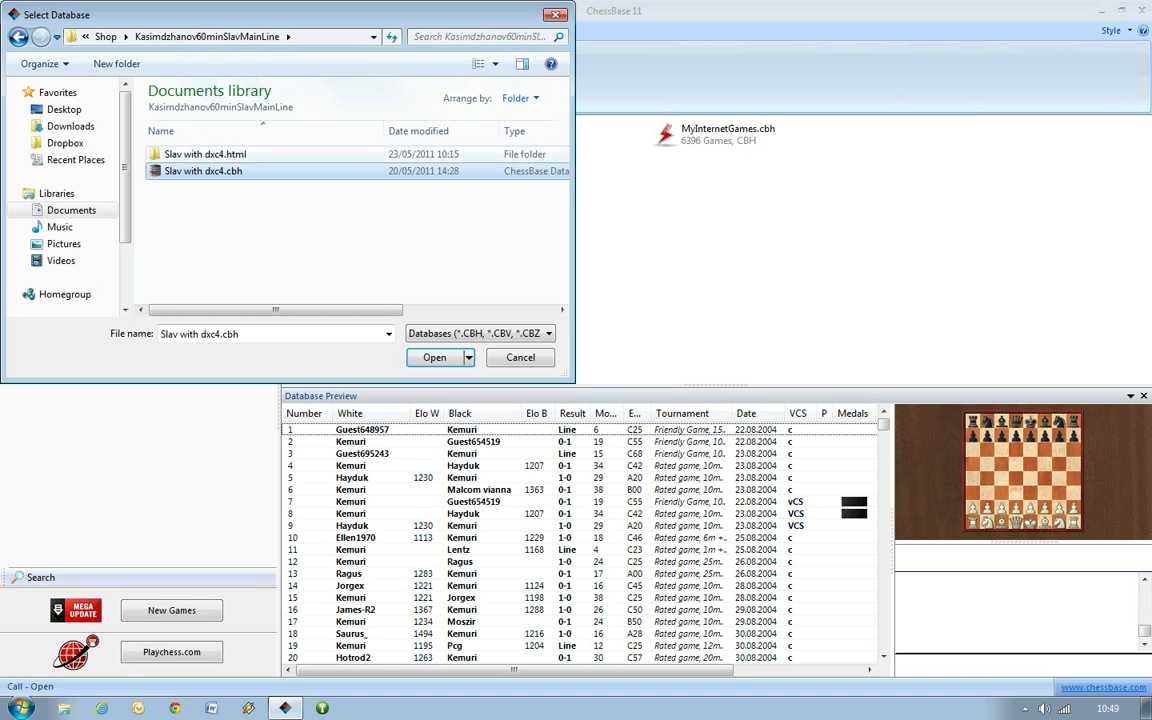
pyautogui.click(205, 154)
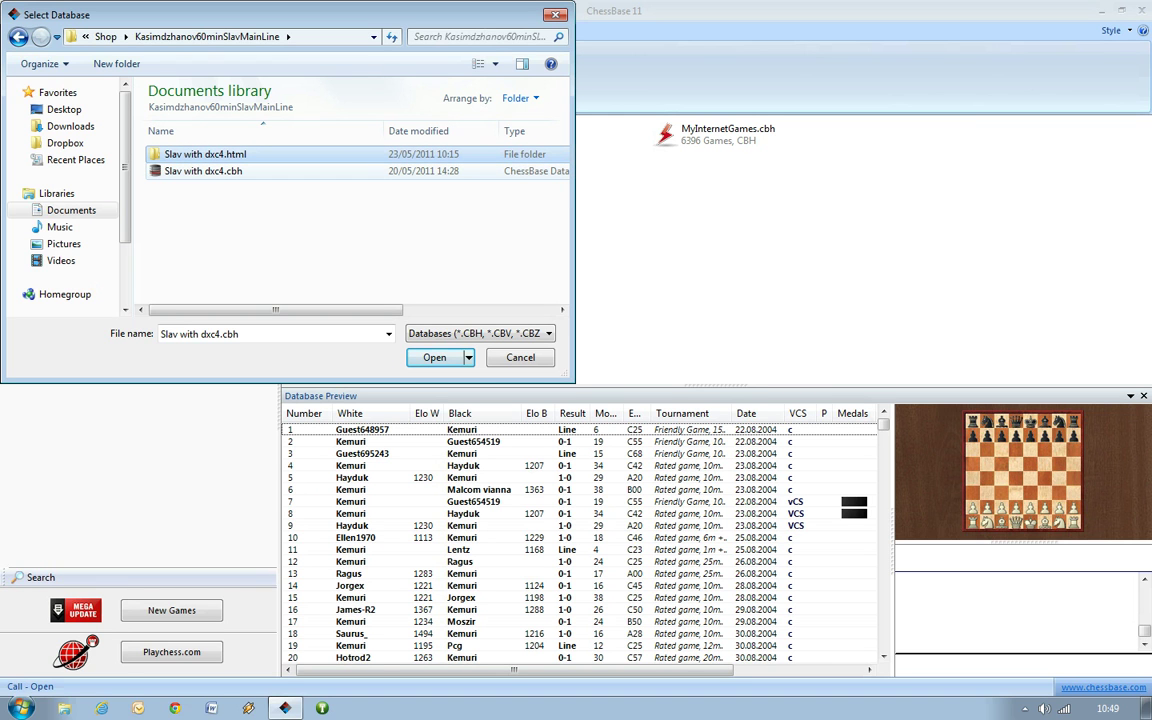
pyautogui.click(203, 171)
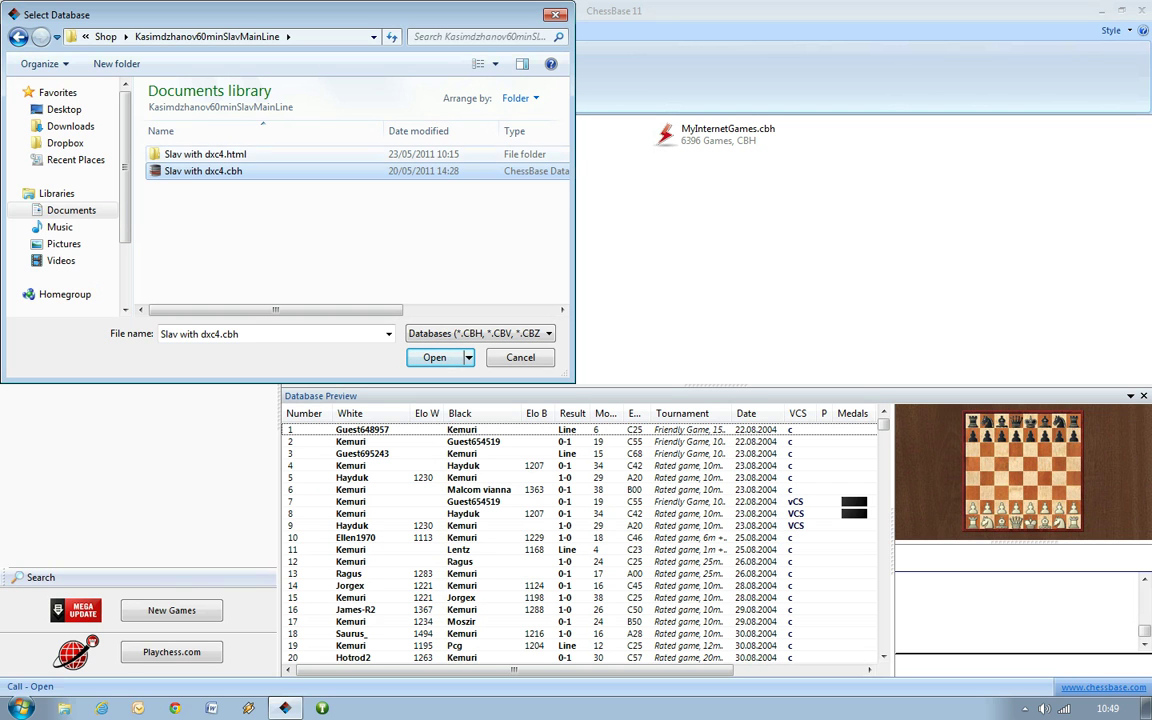
pyautogui.click(205, 154)
pyautogui.click(203, 171)
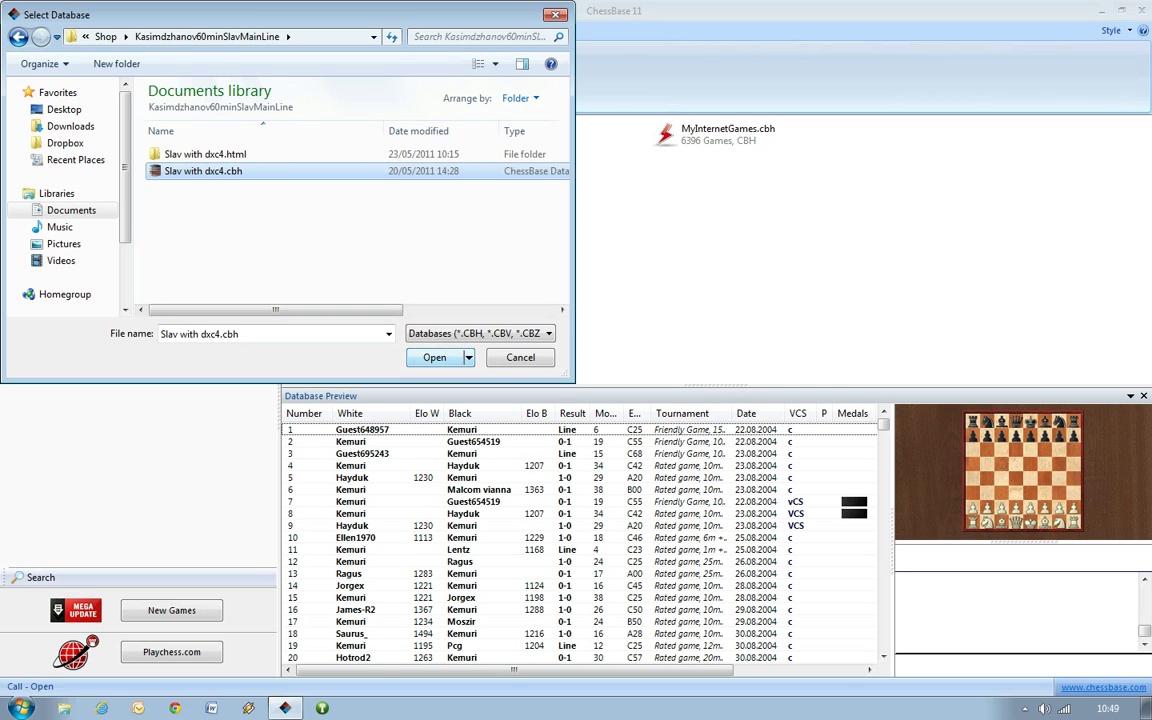
pyautogui.click(434, 357)
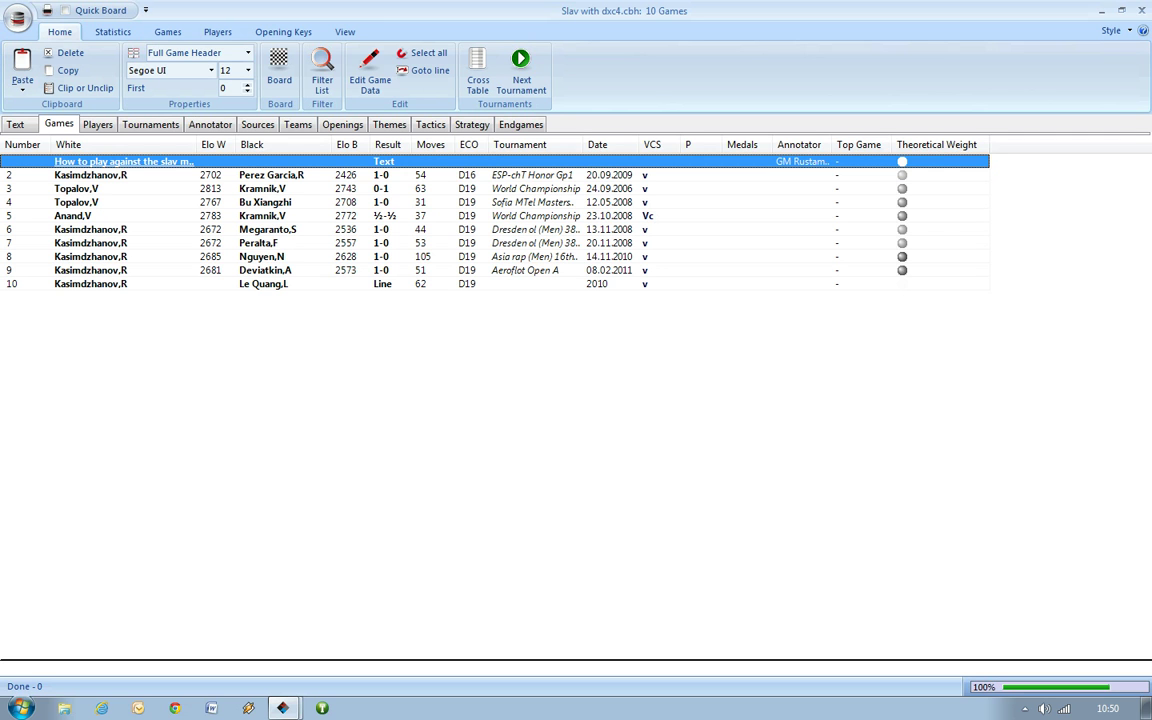
# Browse down the games list to Kasimdzhanov's game against Nguyen to preview the notation
pyautogui.press('Down')
pyautogui.press('Down')
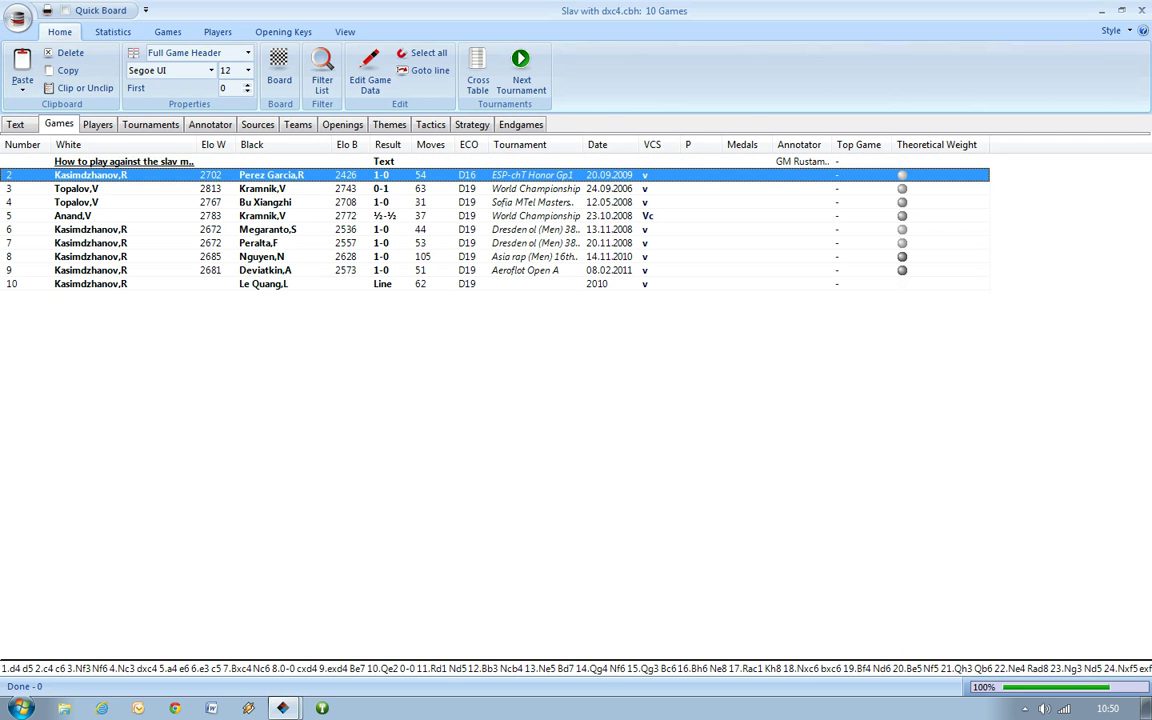
pyautogui.press('Down')
pyautogui.press('Down')
pyautogui.press('Down')
pyautogui.press('Down')
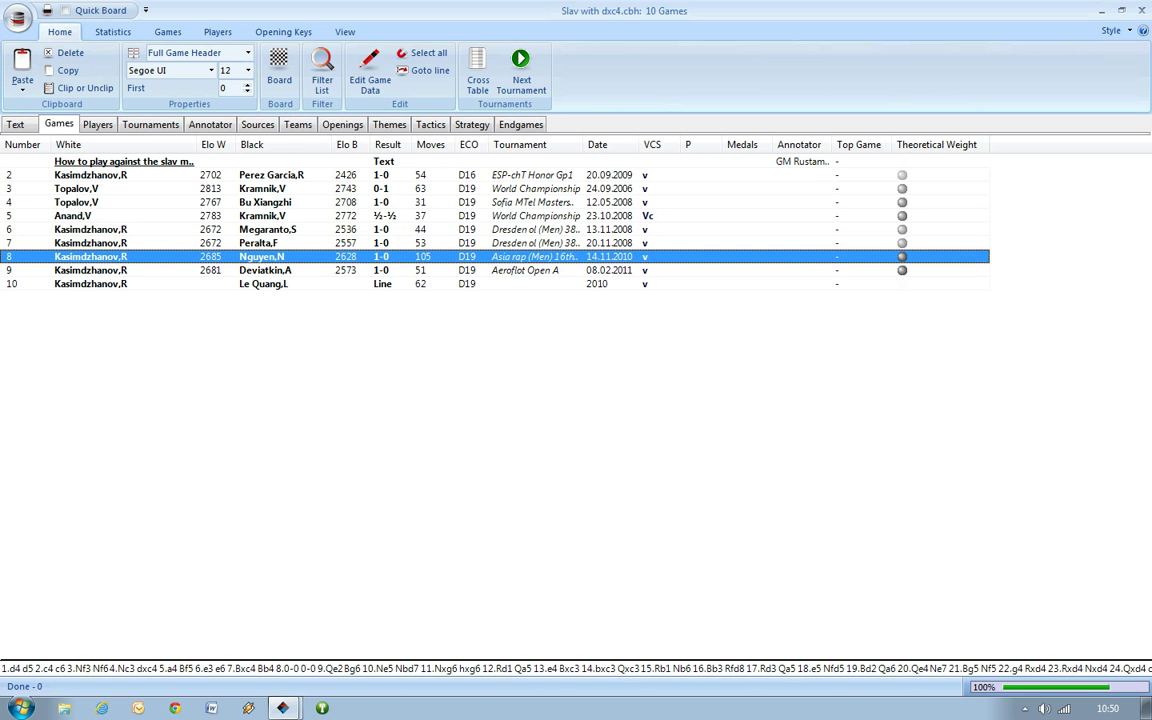
# Select the text entry heading the games list and widen the White column to fit its full title
pyautogui.click(124, 161)
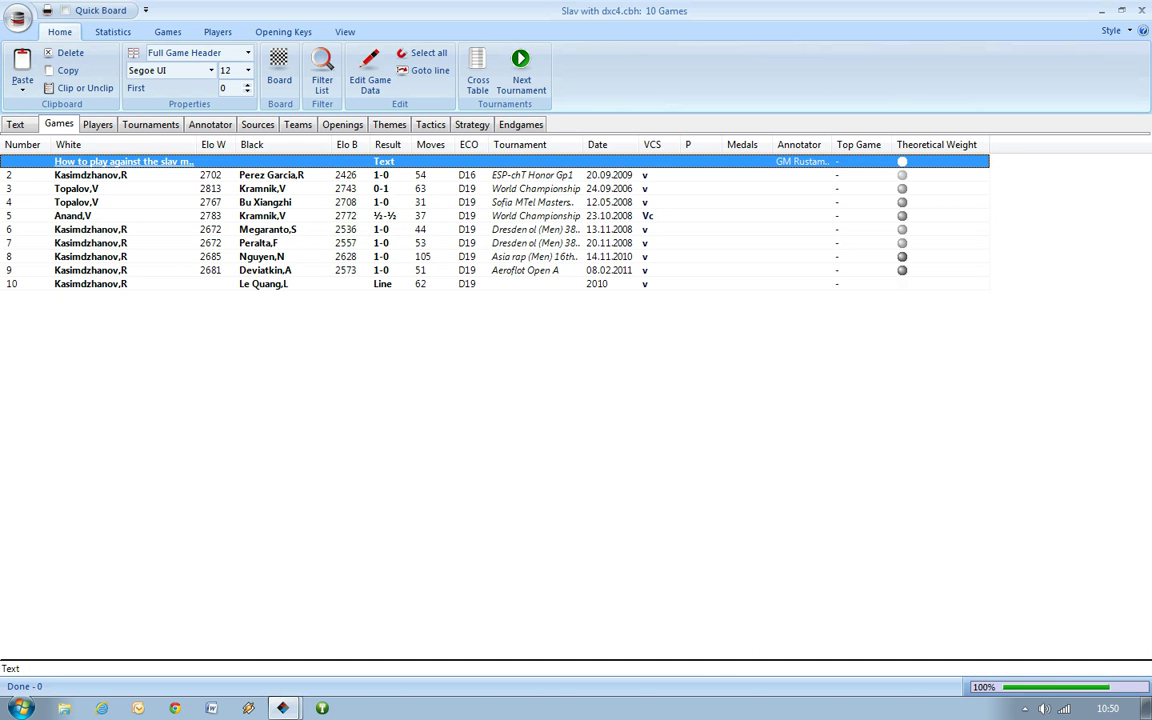
pyautogui.moveTo(197, 144); pyautogui.dragTo(273, 144)
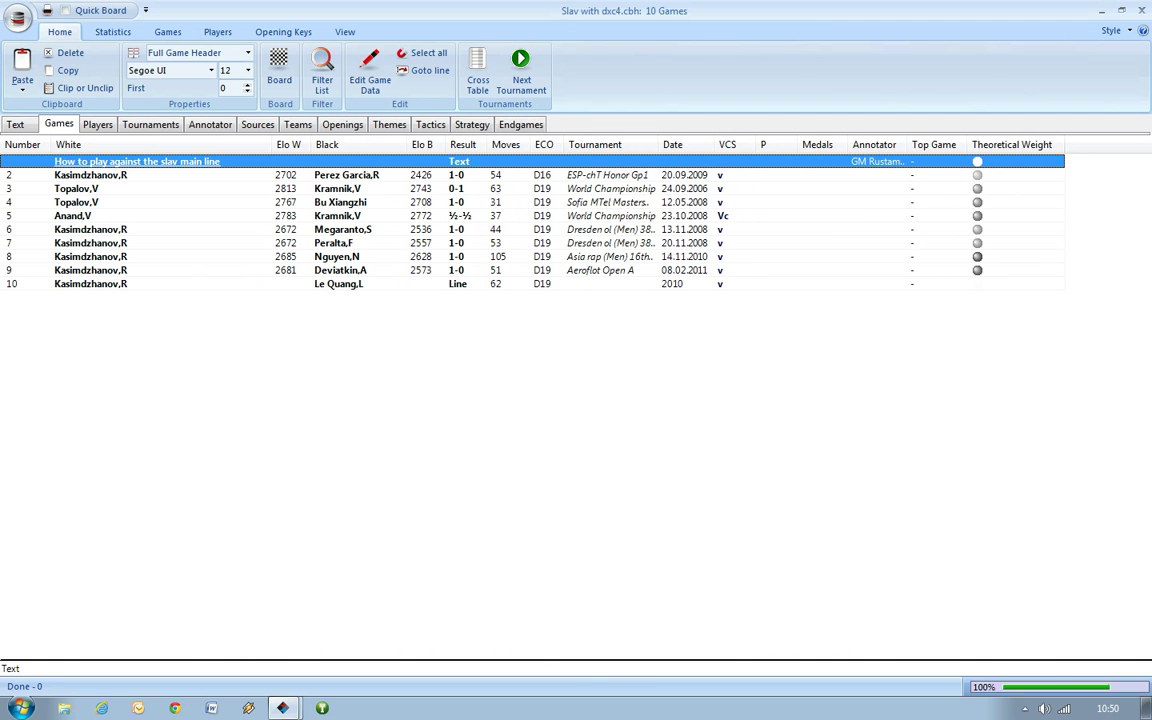
# Open the database text "How to play against the slav main line" and maximize its window
pyautogui.press('Down')
pyautogui.press('Down')
pyautogui.press('Up')
pyautogui.press('Up')
pyautogui.press('Return')
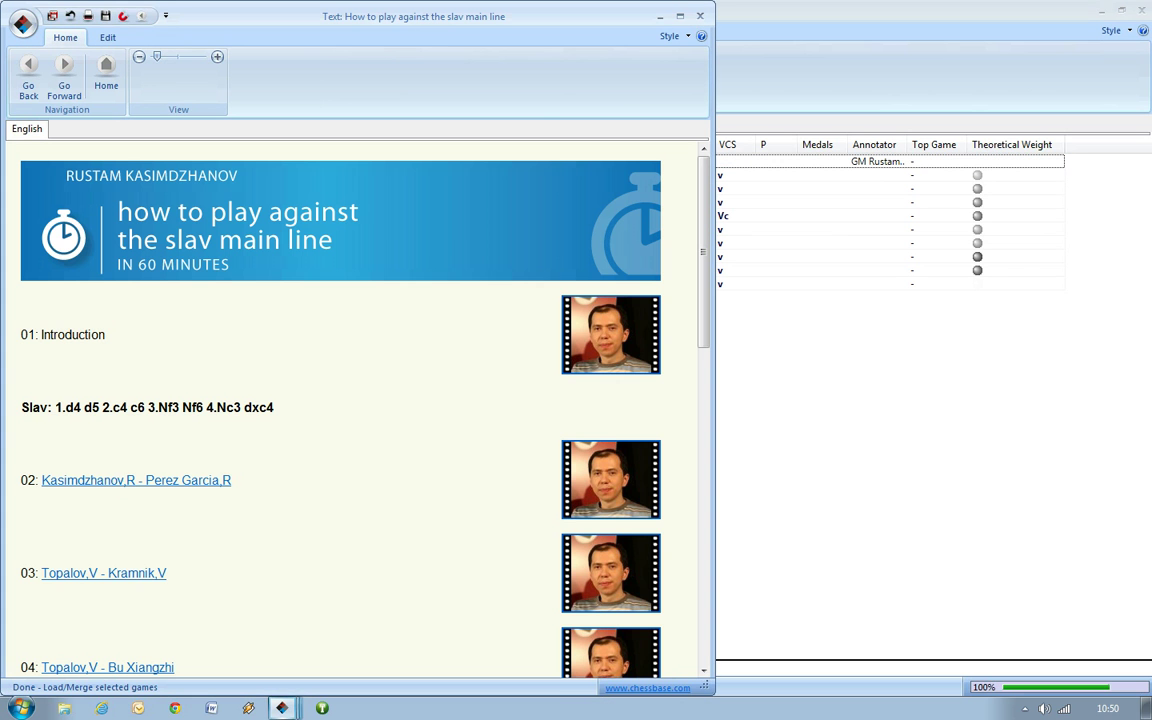
pyautogui.doubleClick(610, 14)
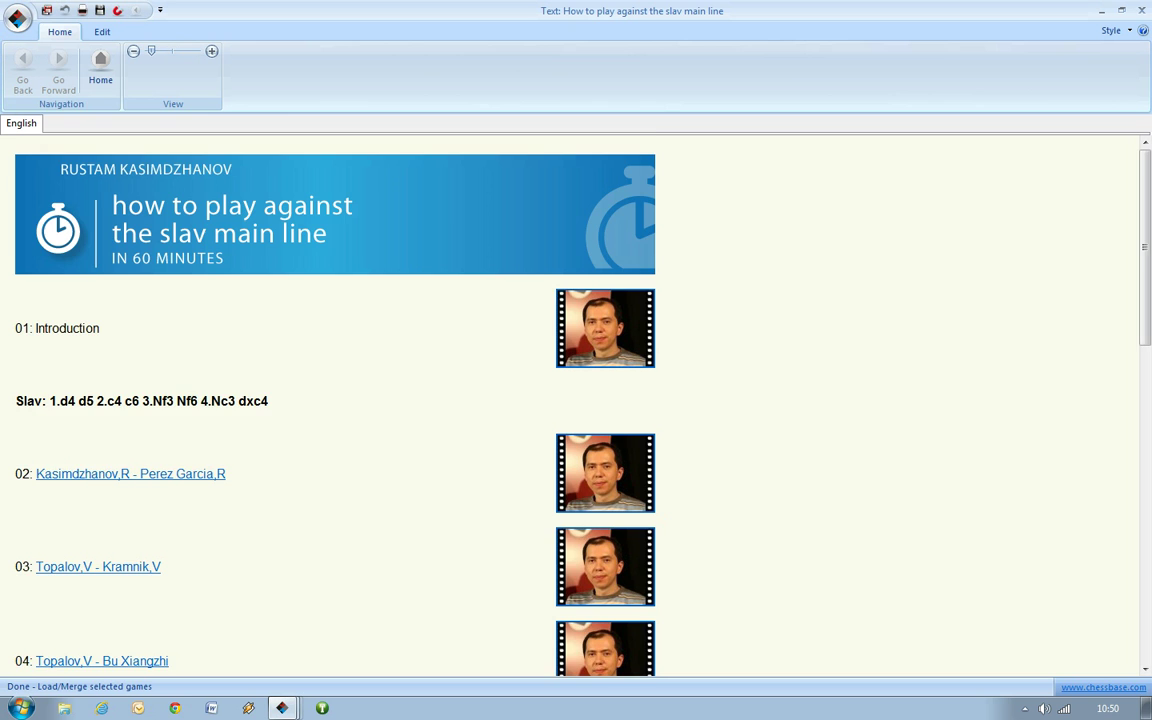
# Look through the training text's chapters from Introduction to Wrap up, including their game links, video thumbnails and the Survey section
pyautogui.scroll(-3, 576, 405)
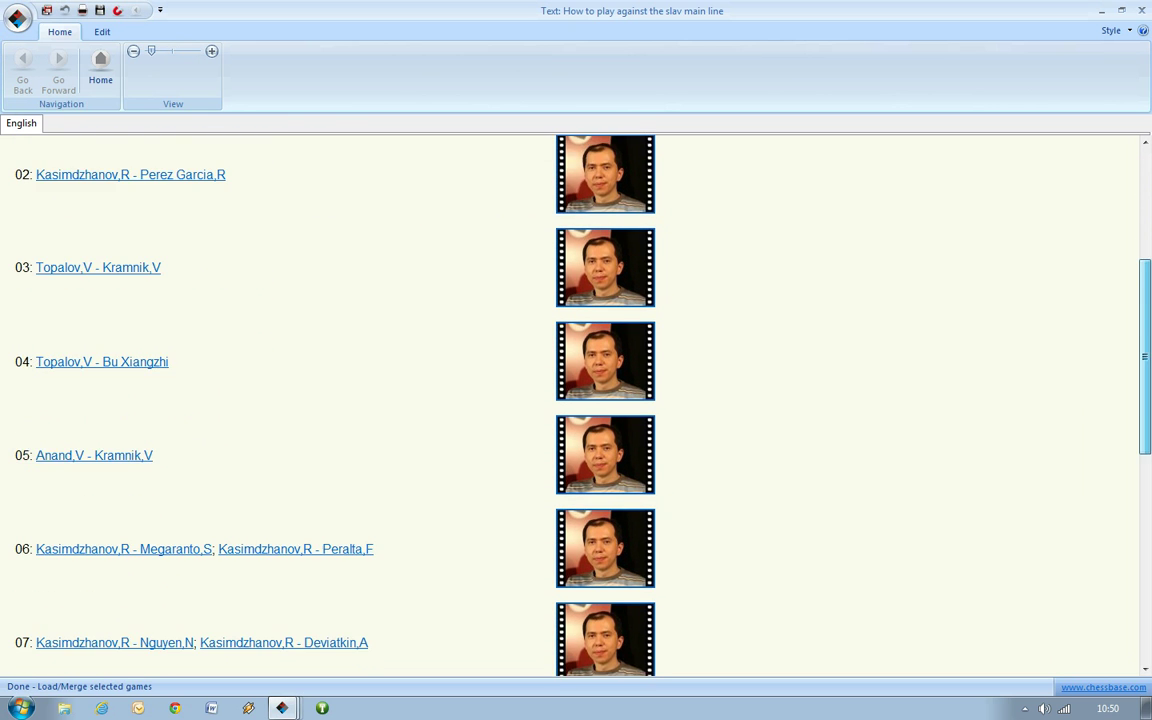
pyautogui.scroll(-3, 576, 405)
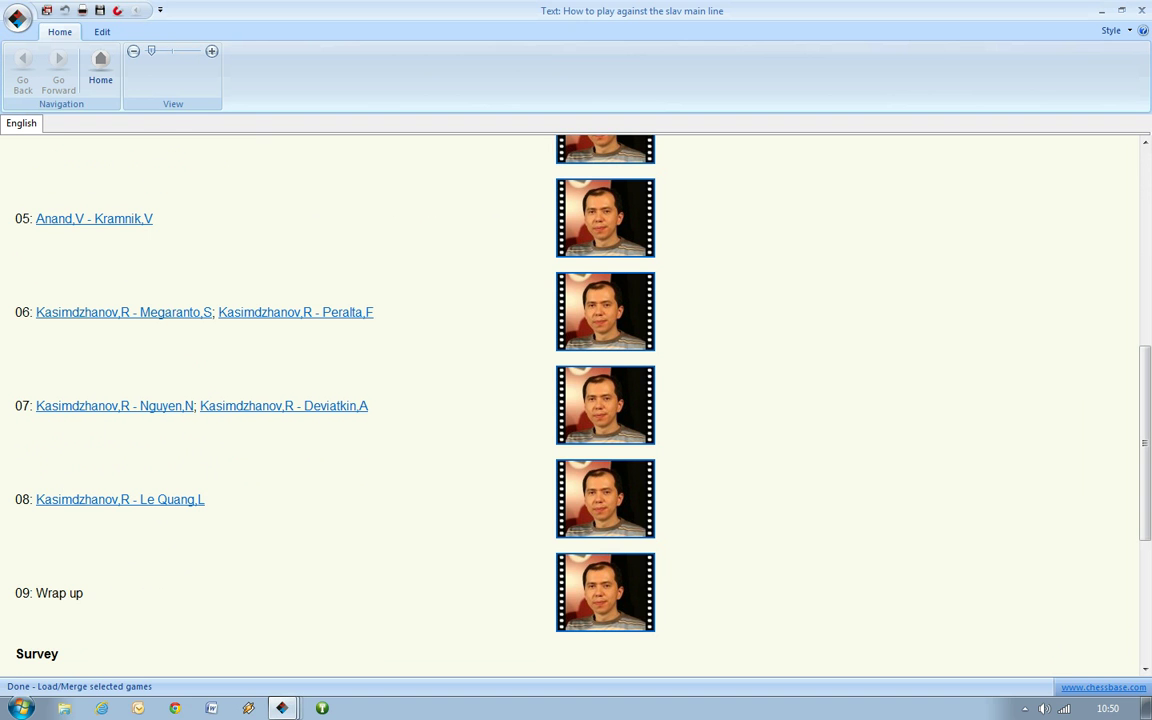
pyautogui.scroll(-2, 576, 405)
pyautogui.scroll(6, 576, 405)
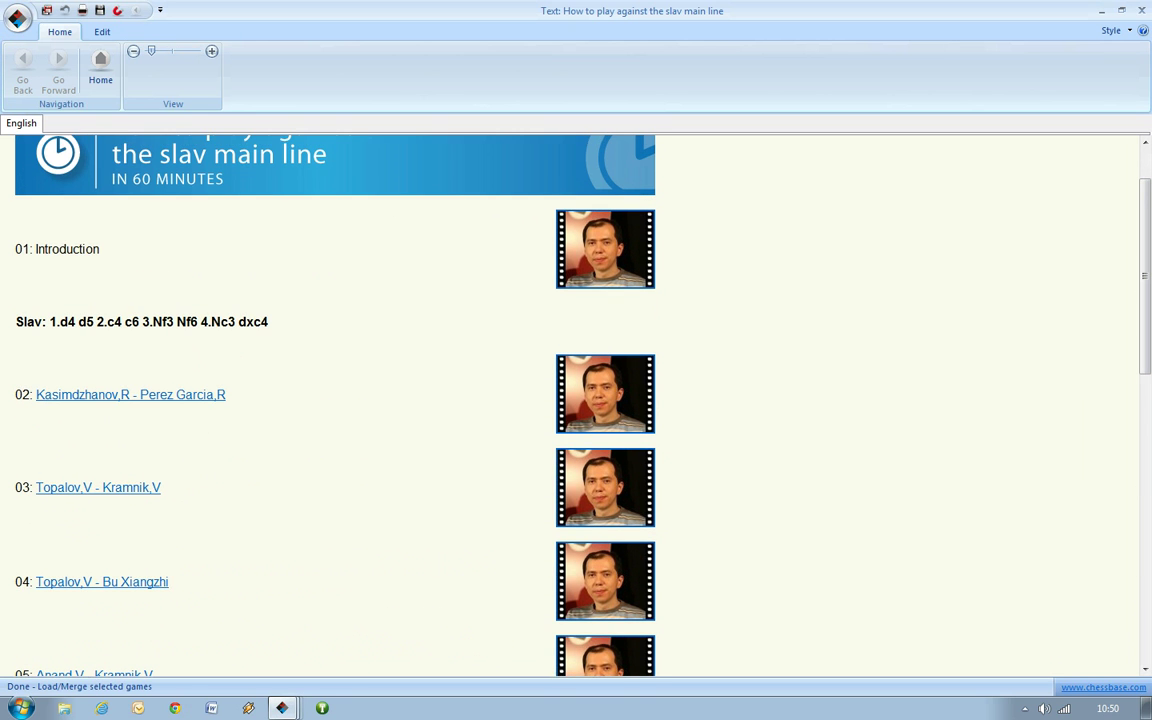
pyautogui.scroll(-6, 576, 405)
pyautogui.scroll(-2, 576, 405)
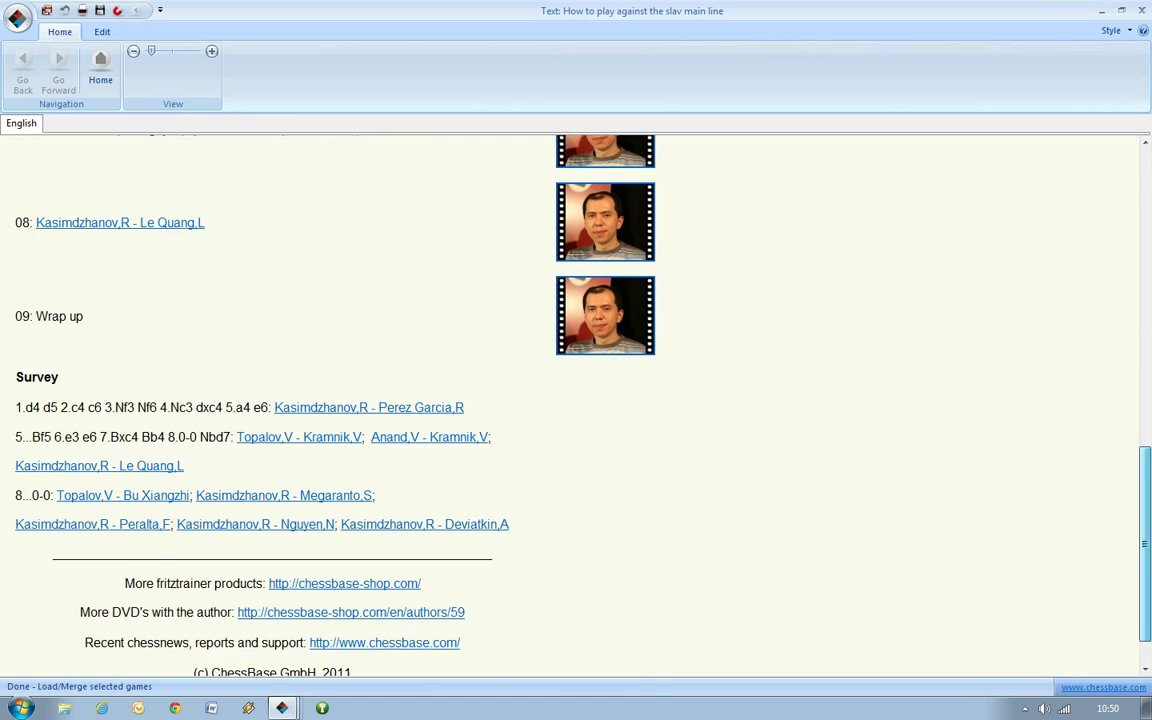
pyautogui.scroll(8, 576, 405)
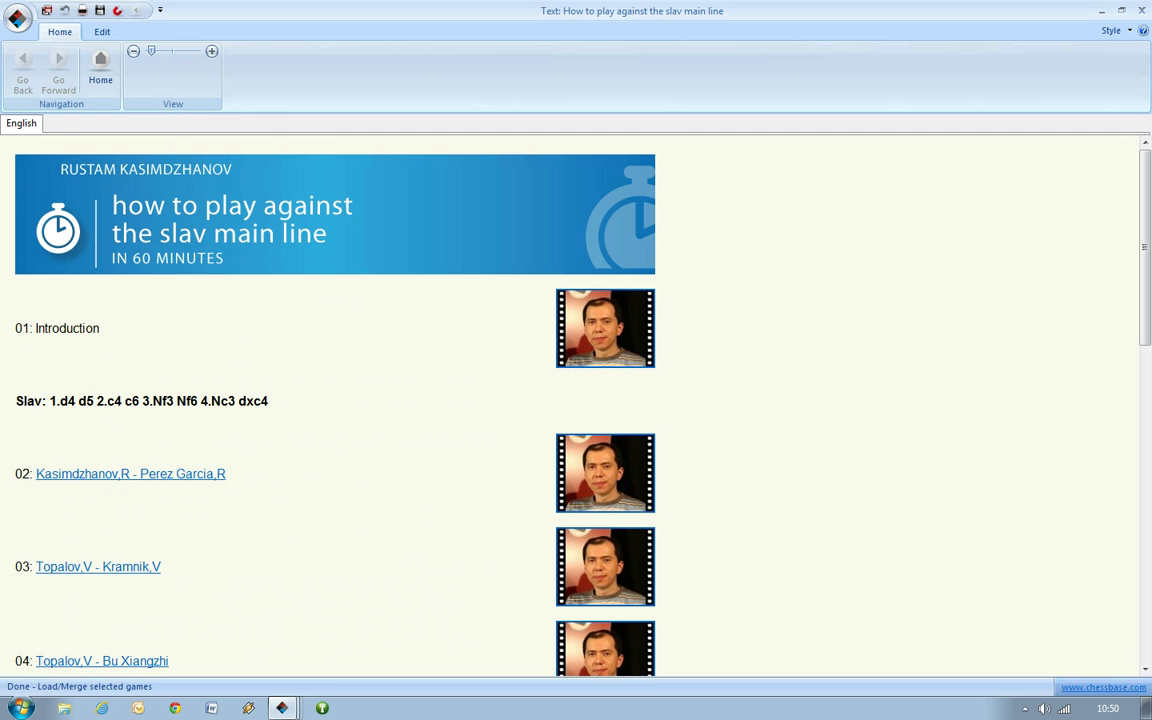
pyautogui.scroll(-6, 576, 405)
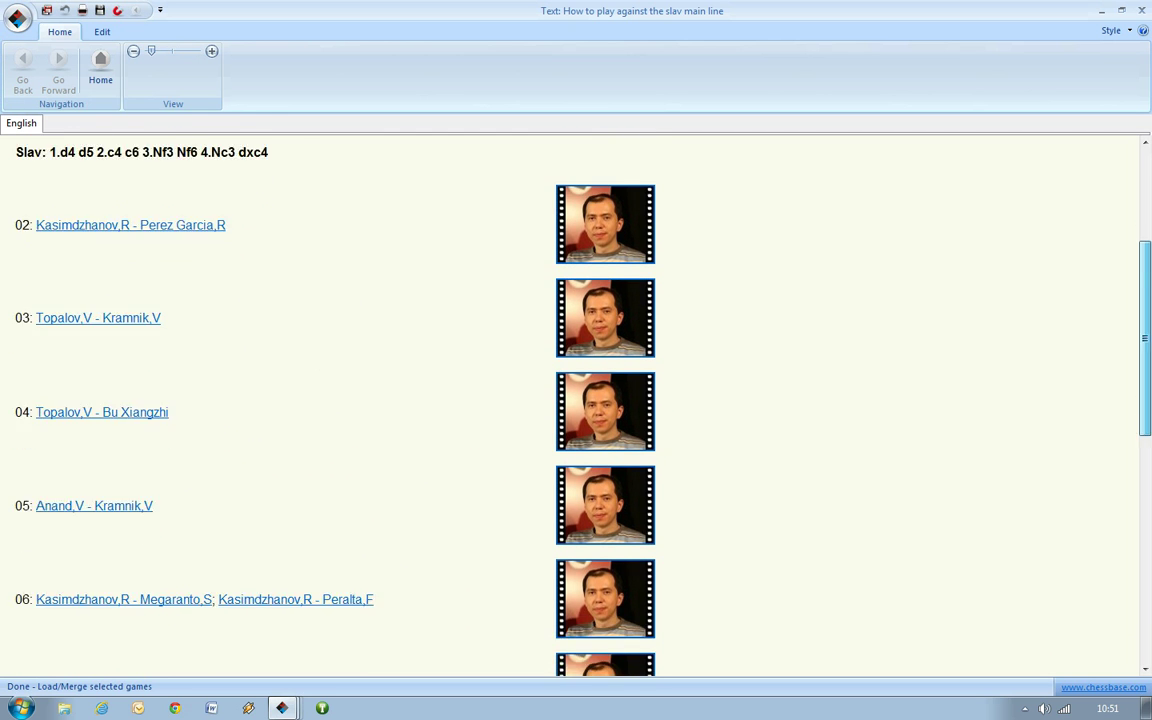
pyautogui.scroll(-2, 576, 405)
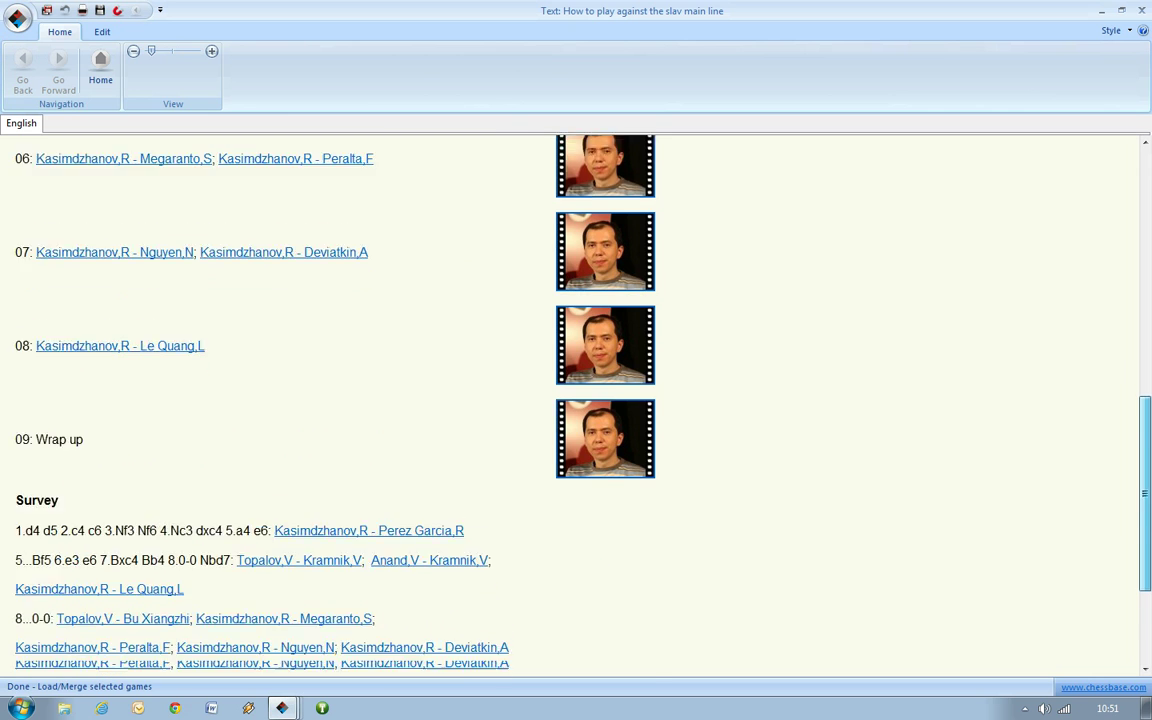
pyautogui.scroll(10, 576, 405)
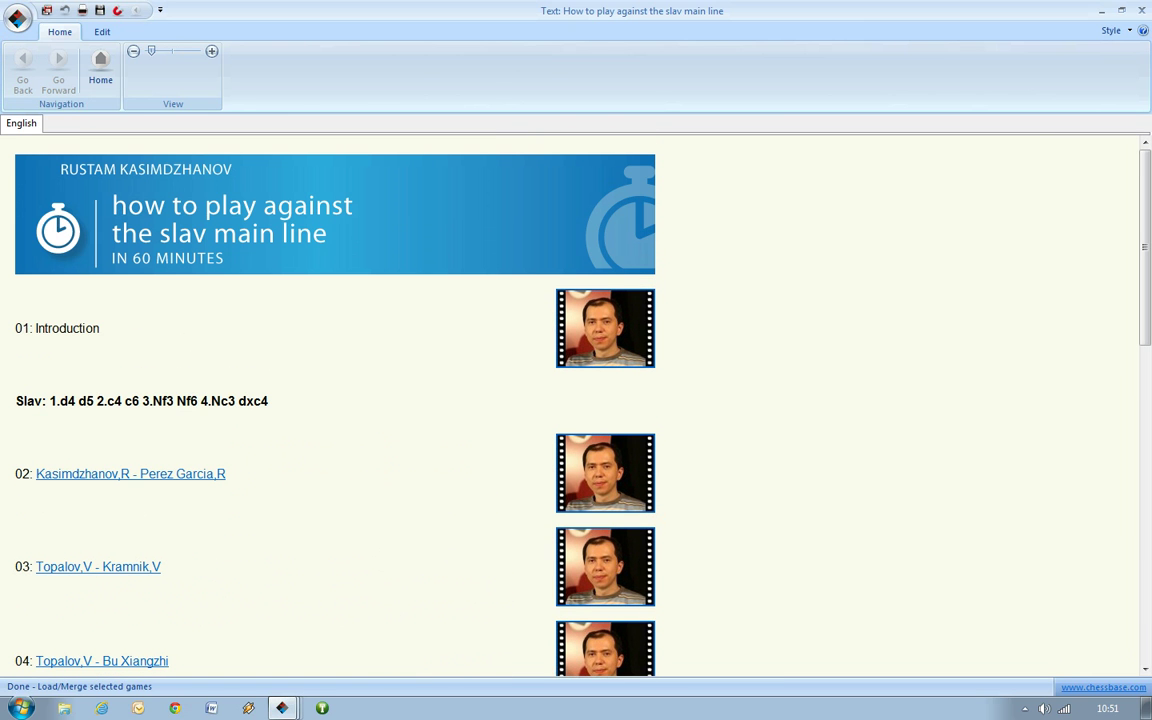